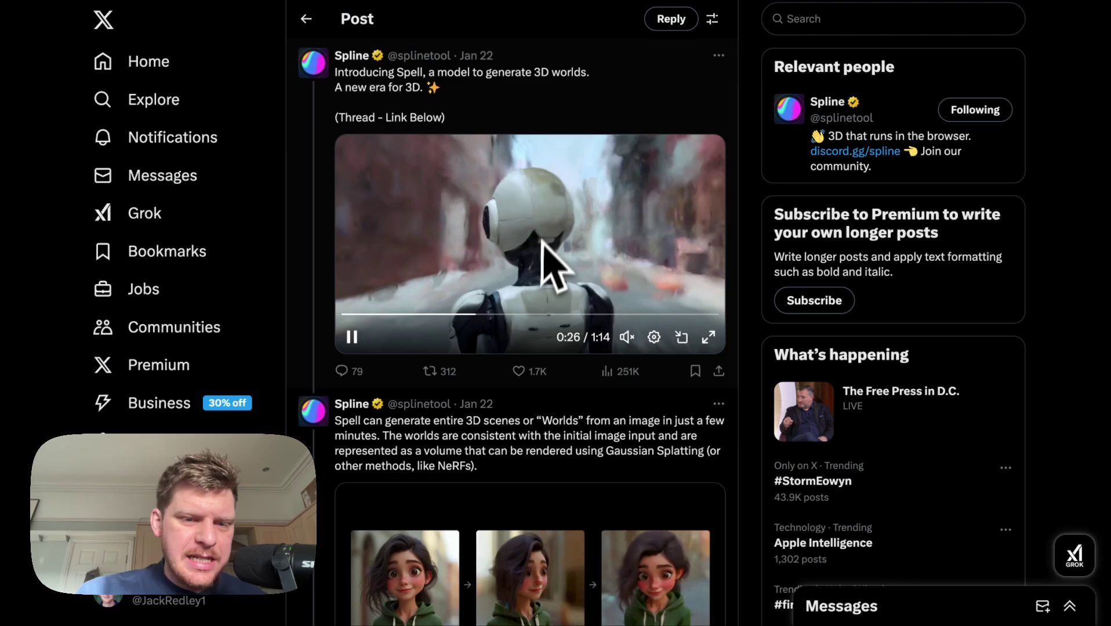
Step: Skim the Spell announcement thread on X, and select the Total Strawberry group in the Spline editor
{"action": "scroll", "coordinate": [585, 209], "scroll_direction": "down", "scroll_amount": 2}
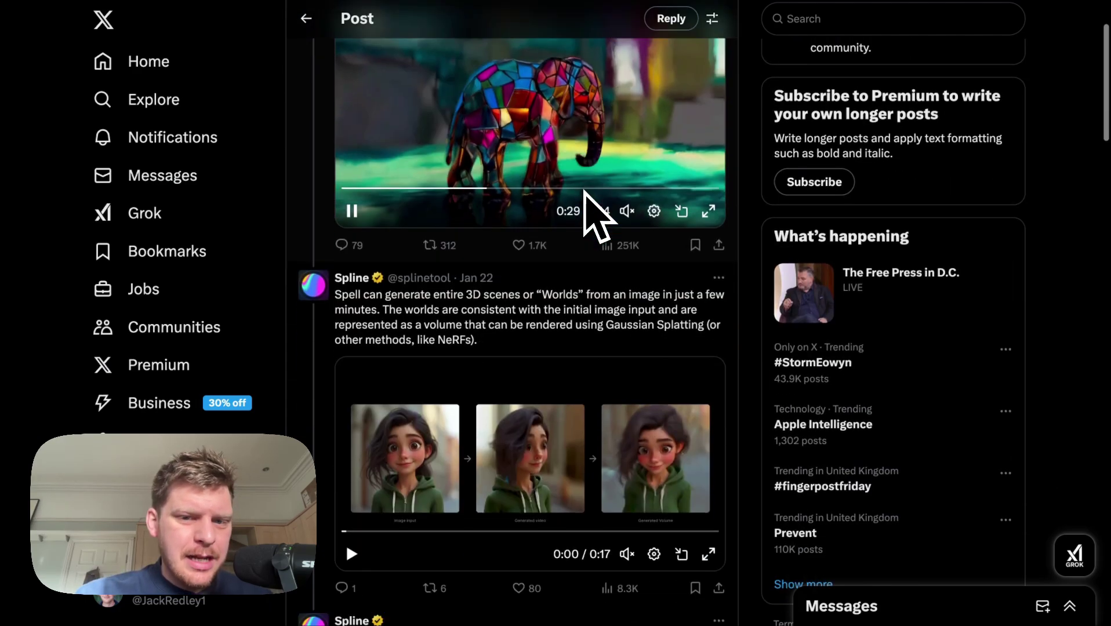
{"action": "scroll", "coordinate": [584, 192], "scroll_direction": "down", "scroll_amount": 2}
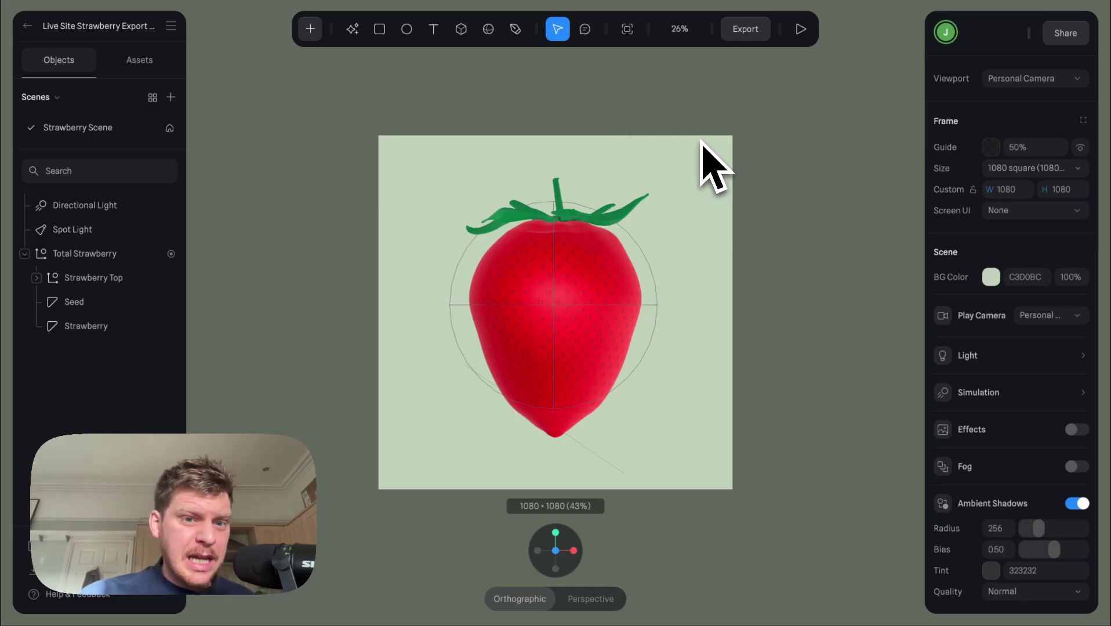
{"action": "left_click", "coordinate": [612, 285]}
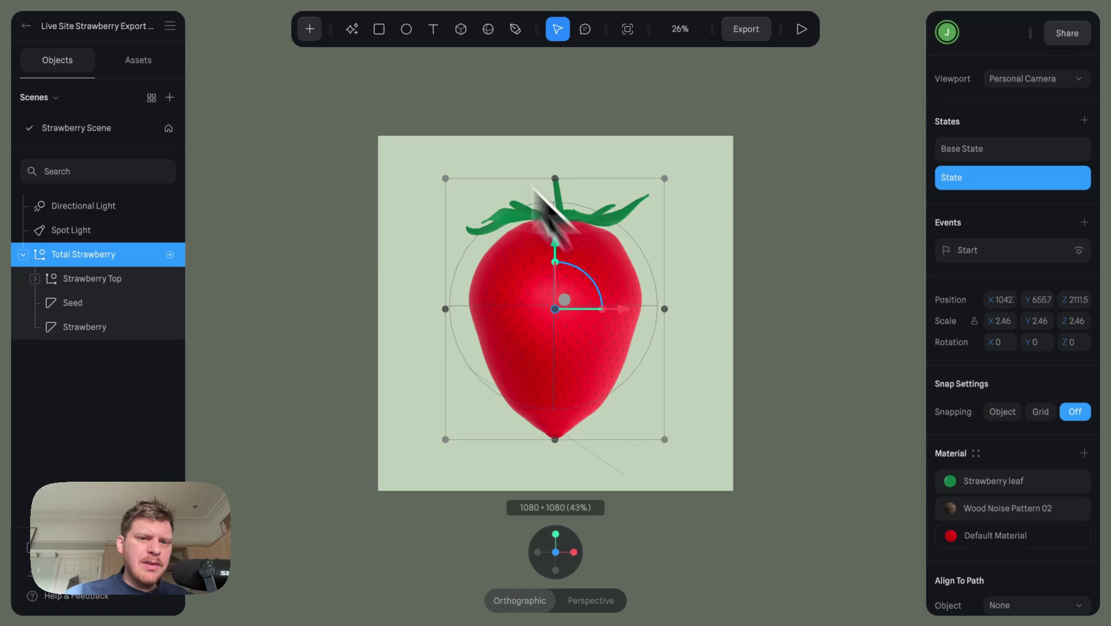
{"action": "left_click", "coordinate": [354, 31]}
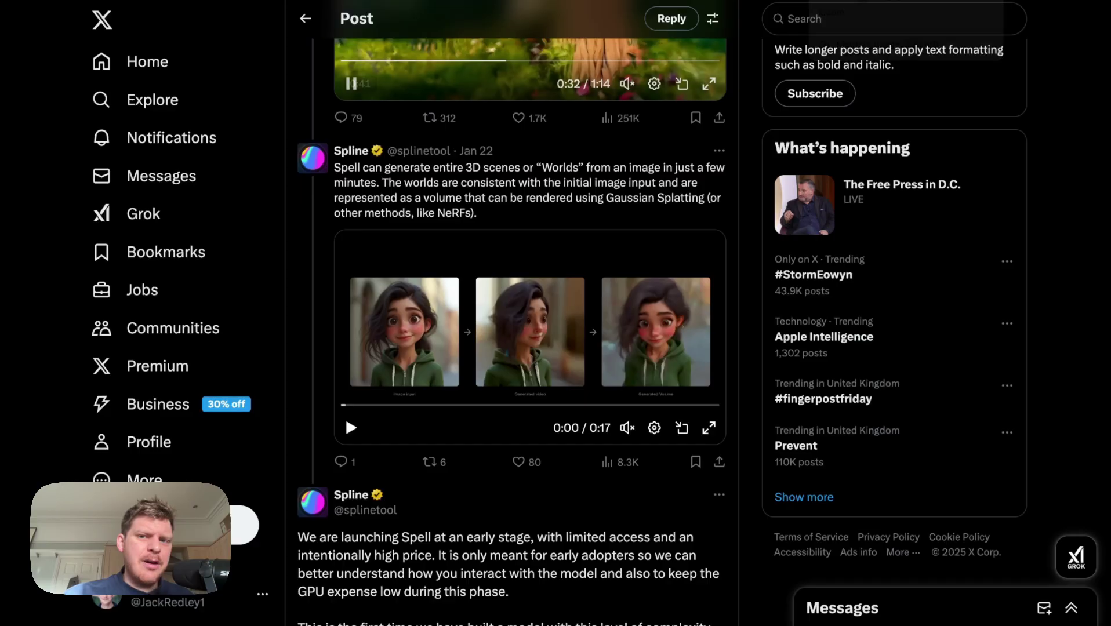
Step: Switch back to X and read Spline's thread from the Spell introduction through the early-stage launch post with its example videos
{"action": "left_click", "coordinate": [905, 6]}
{"action": "scroll", "coordinate": [640, 384], "scroll_direction": "up", "scroll_amount": 4}
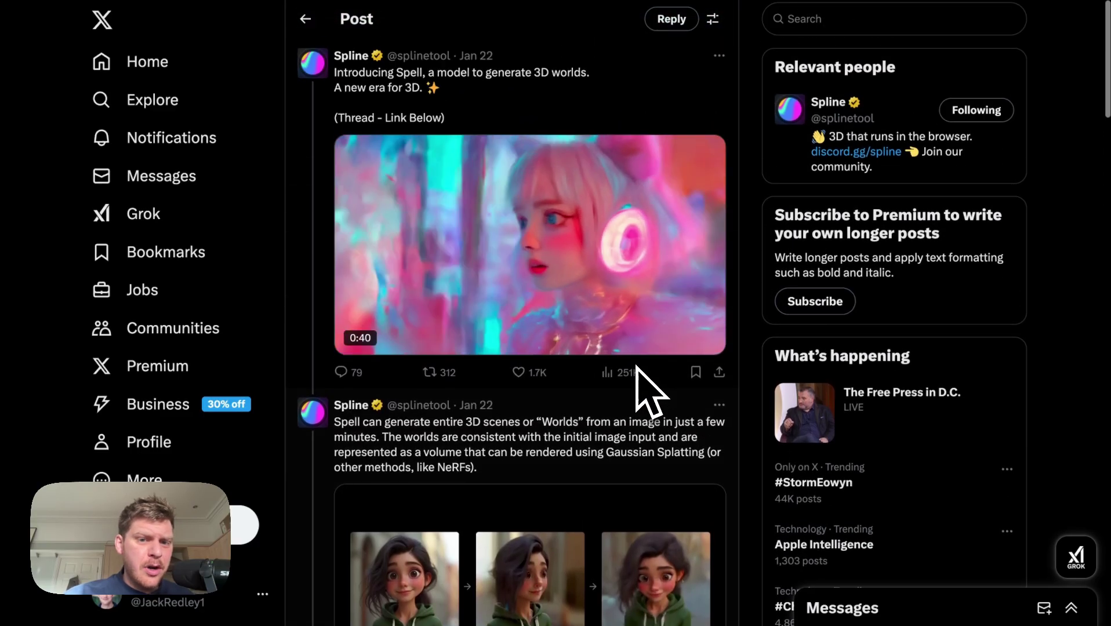
{"action": "scroll", "coordinate": [636, 371], "scroll_direction": "down", "scroll_amount": 4}
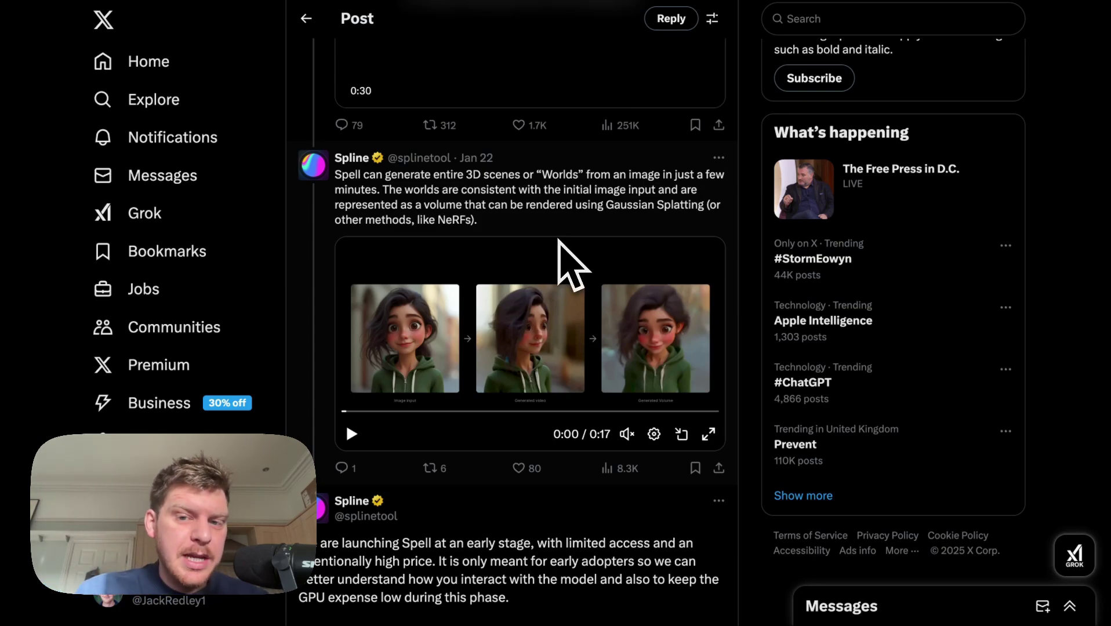
{"action": "scroll", "coordinate": [516, 232], "scroll_direction": "down", "scroll_amount": 2}
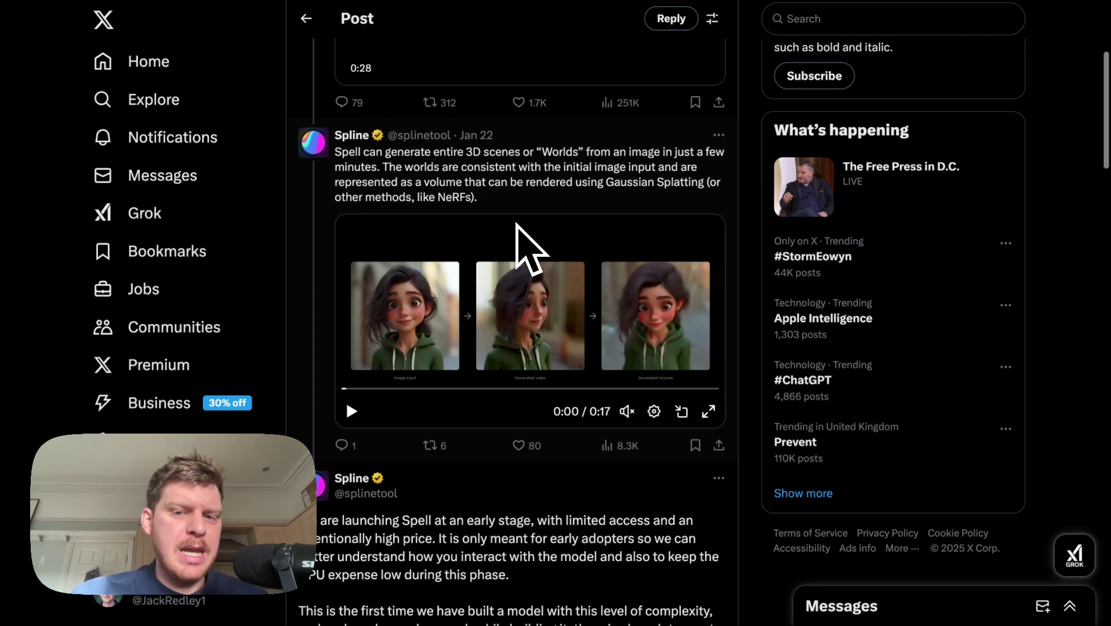
{"action": "scroll", "coordinate": [527, 222], "scroll_direction": "down", "scroll_amount": 6}
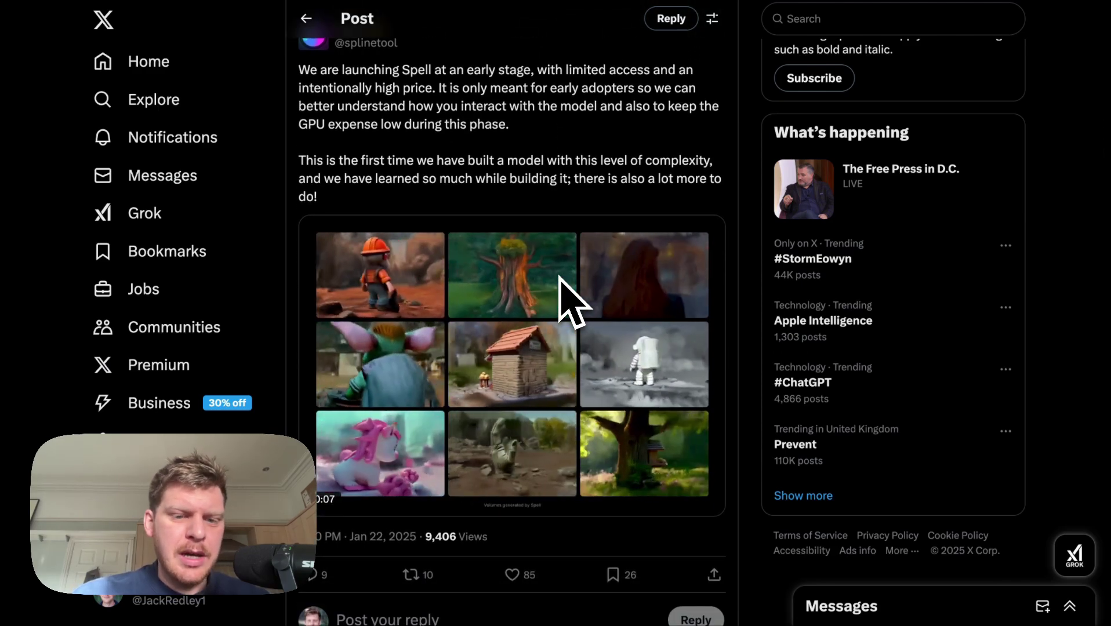
{"action": "scroll", "coordinate": [574, 255], "scroll_direction": "down", "scroll_amount": 1}
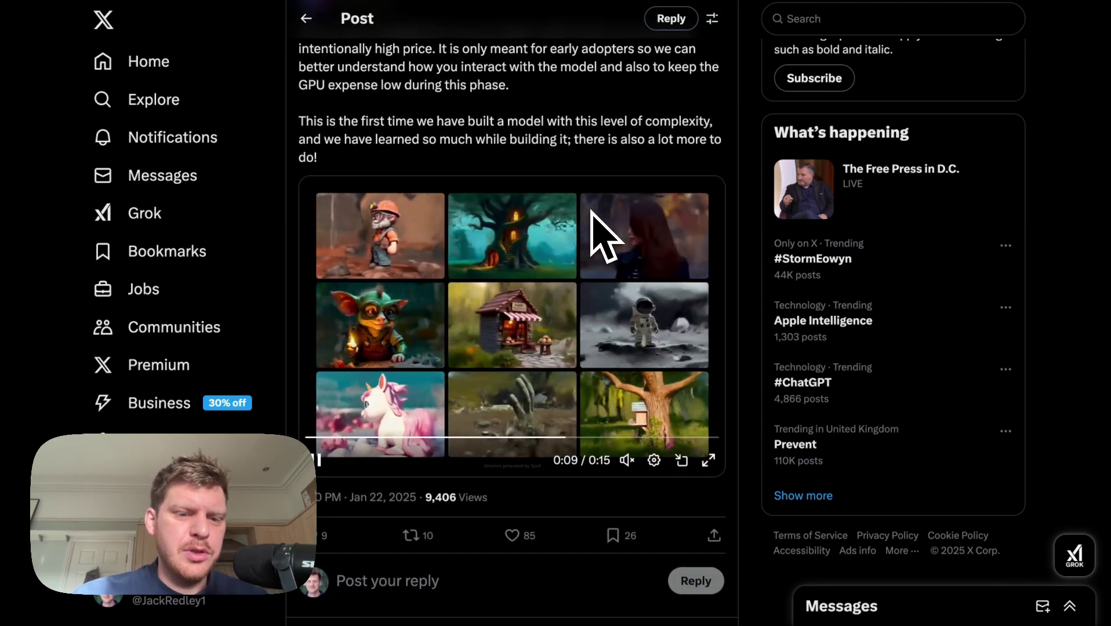
{"action": "scroll", "coordinate": [592, 211], "scroll_direction": "up", "scroll_amount": 2}
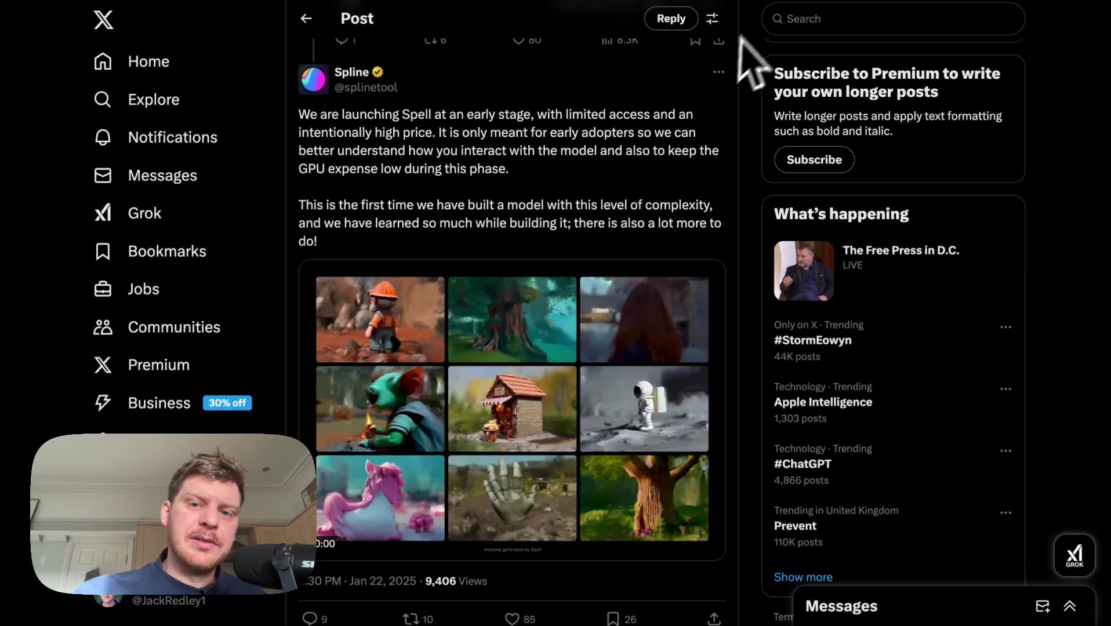
Step: Switch to the Spell web app and browse the example scenes in the Explore gallery
{"action": "left_click", "coordinate": [920, 3]}
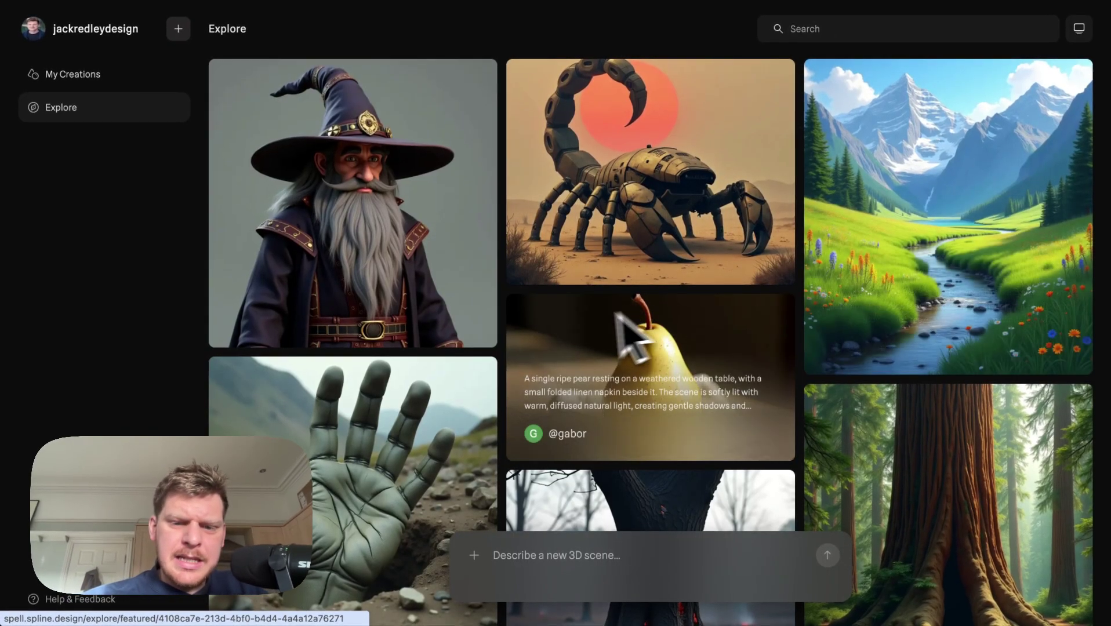
{"action": "scroll", "coordinate": [597, 323], "scroll_direction": "down", "scroll_amount": 8}
{"action": "scroll", "coordinate": [583, 305], "scroll_direction": "down", "scroll_amount": 15}
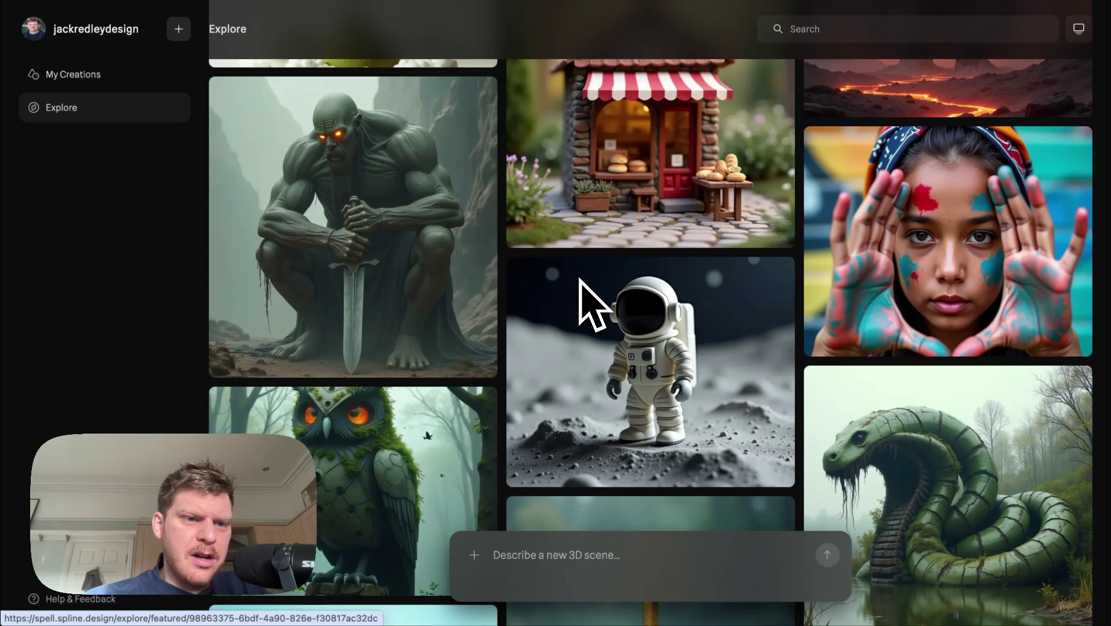
{"action": "scroll", "coordinate": [583, 303], "scroll_direction": "up", "scroll_amount": 13}
{"action": "scroll", "coordinate": [416, 153], "scroll_direction": "up", "scroll_amount": 10}
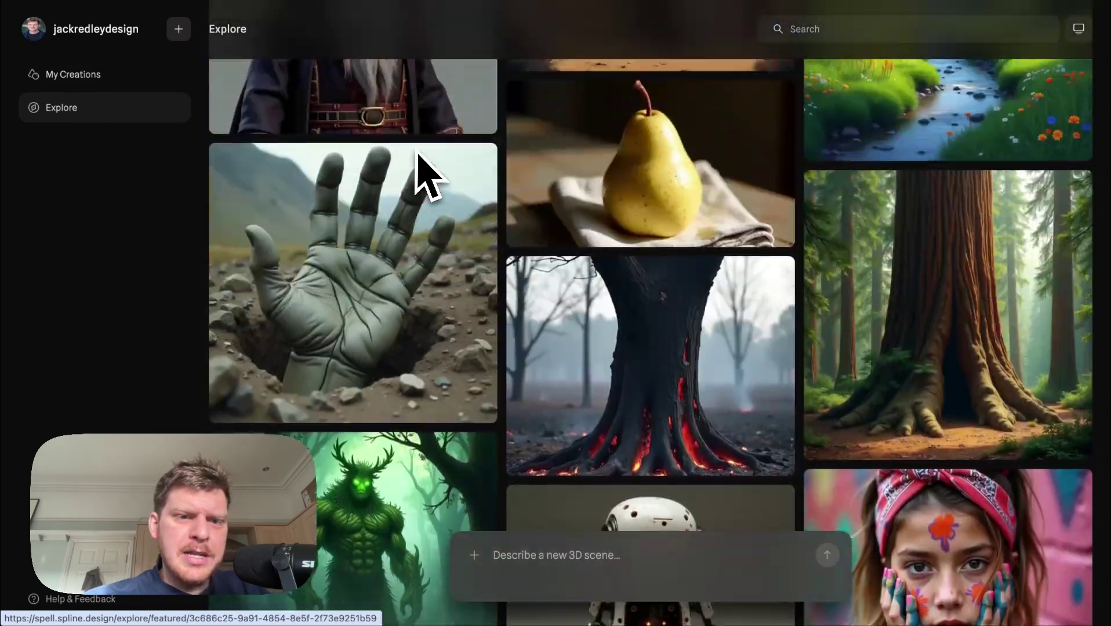
{"action": "scroll", "coordinate": [446, 226], "scroll_direction": "down", "scroll_amount": 12}
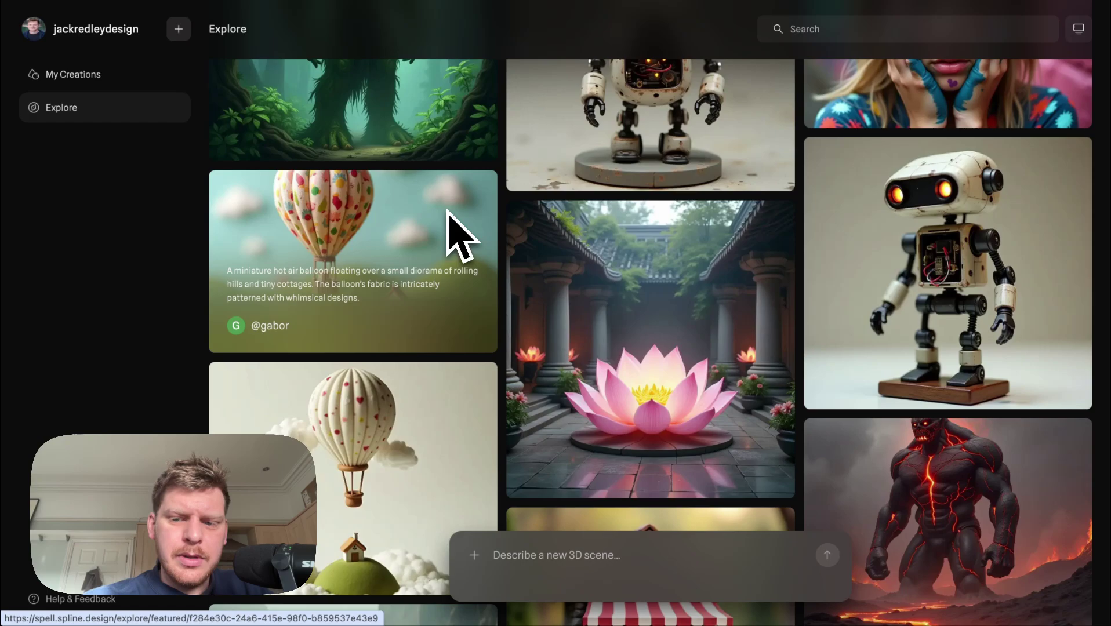
{"action": "scroll", "coordinate": [449, 209], "scroll_direction": "up", "scroll_amount": 5}
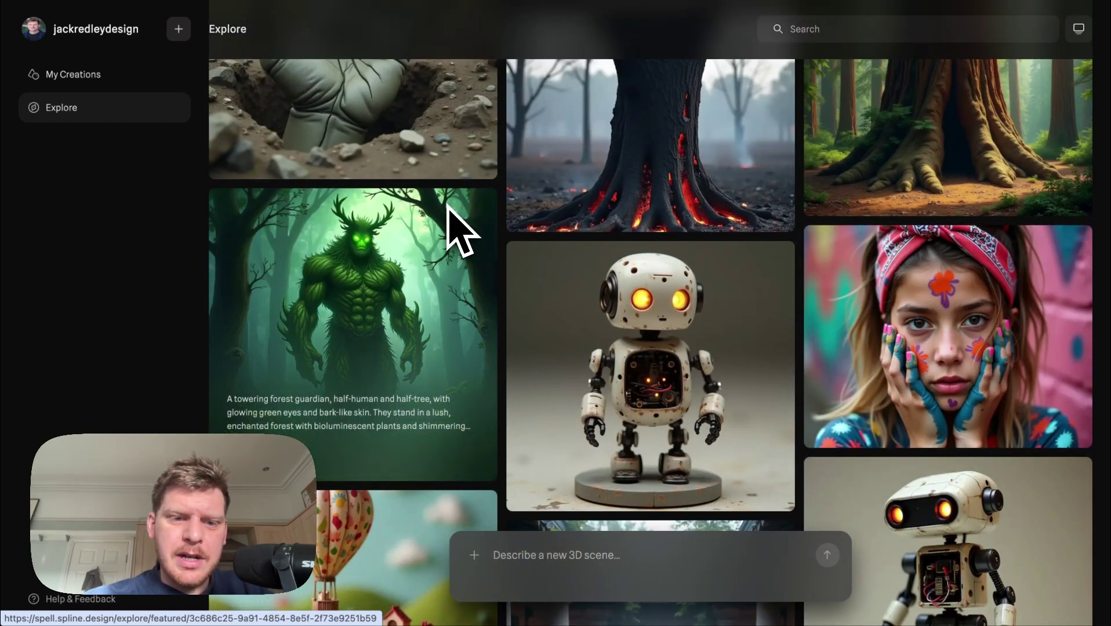
Step: Open the forest guardian example, orbit its 3D scene, and compare its video, source image and 3D versions
{"action": "left_click", "coordinate": [449, 214]}
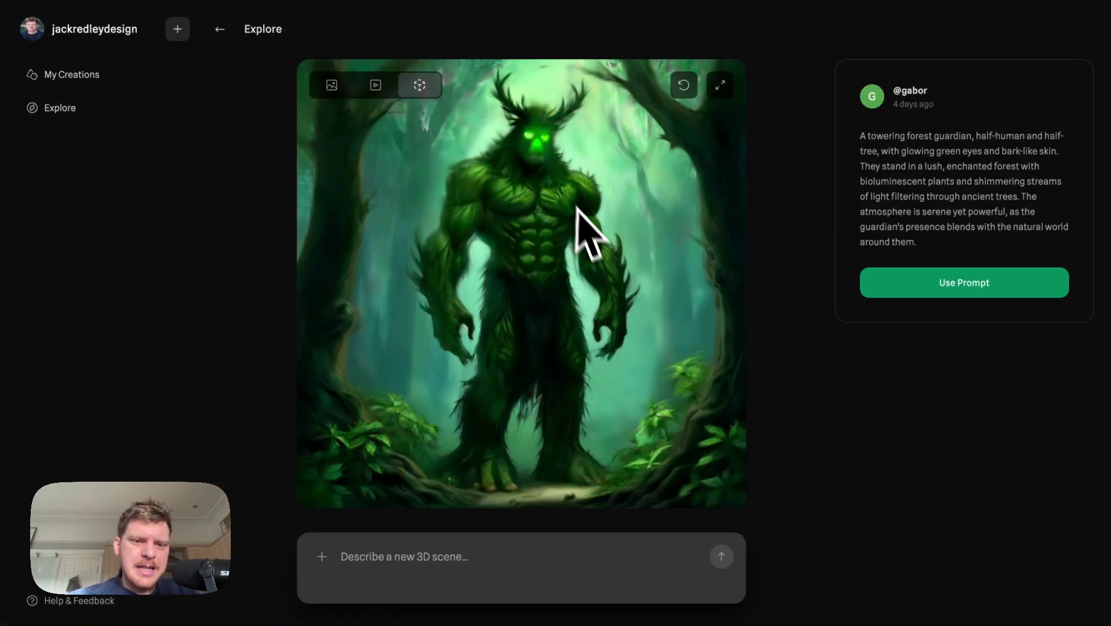
{"action": "left_click_drag", "start_coordinate": [452, 144], "coordinate": [460, 189]}
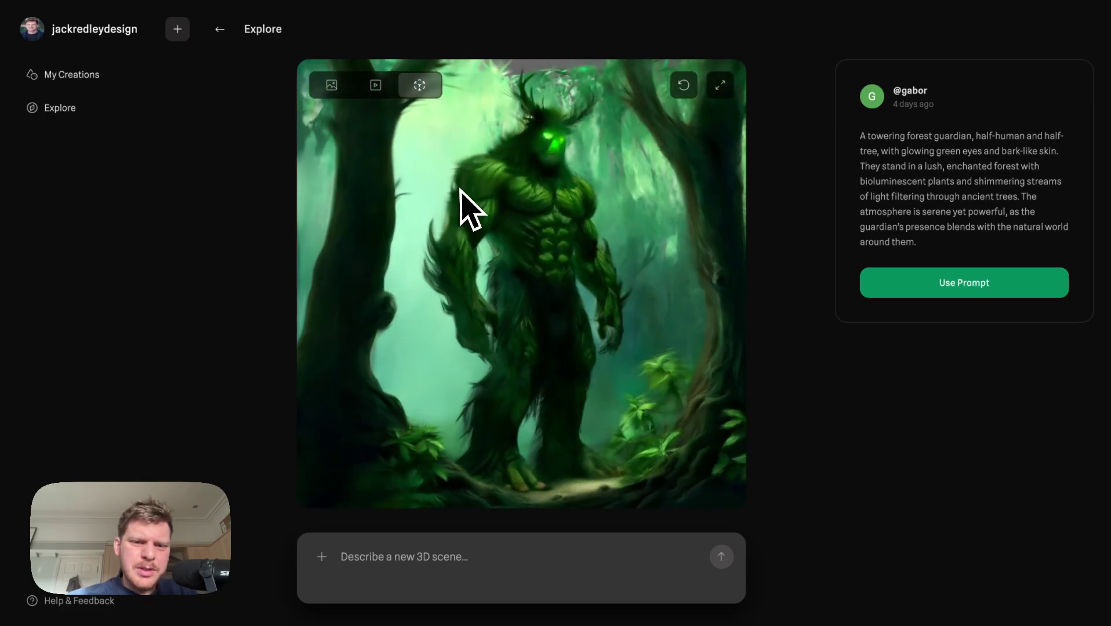
{"action": "left_click", "coordinate": [374, 90]}
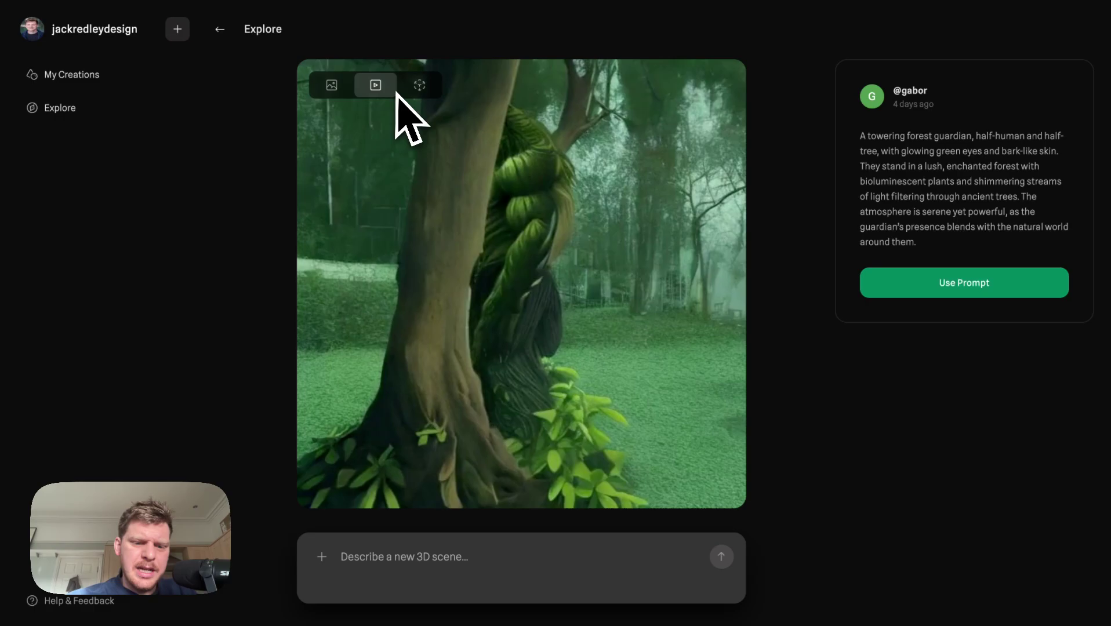
{"action": "left_click", "coordinate": [331, 86]}
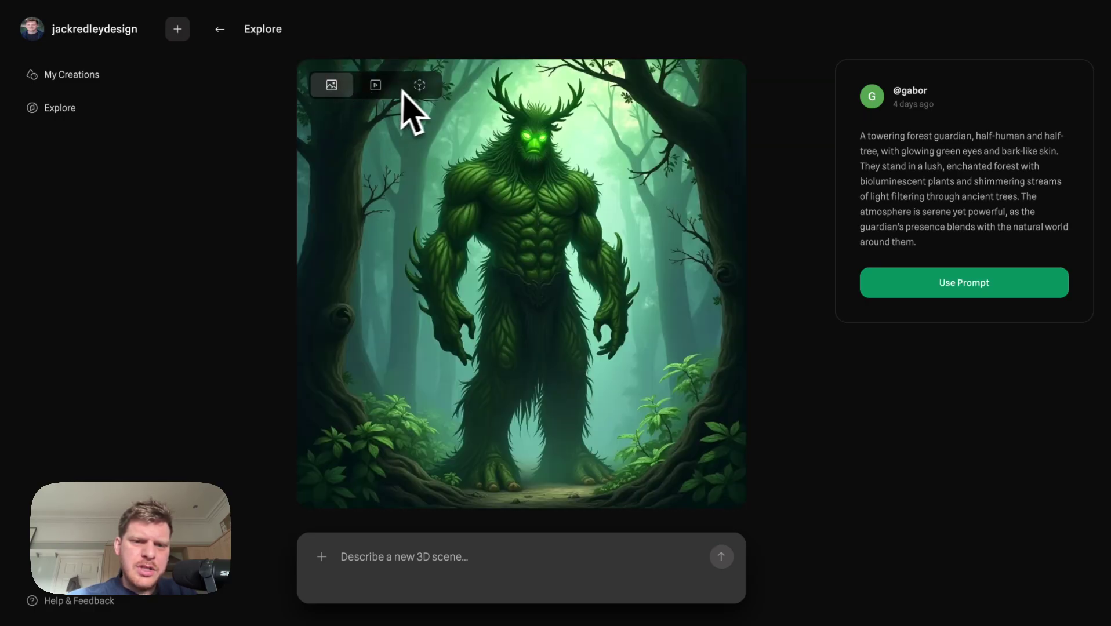
{"action": "left_click", "coordinate": [420, 86]}
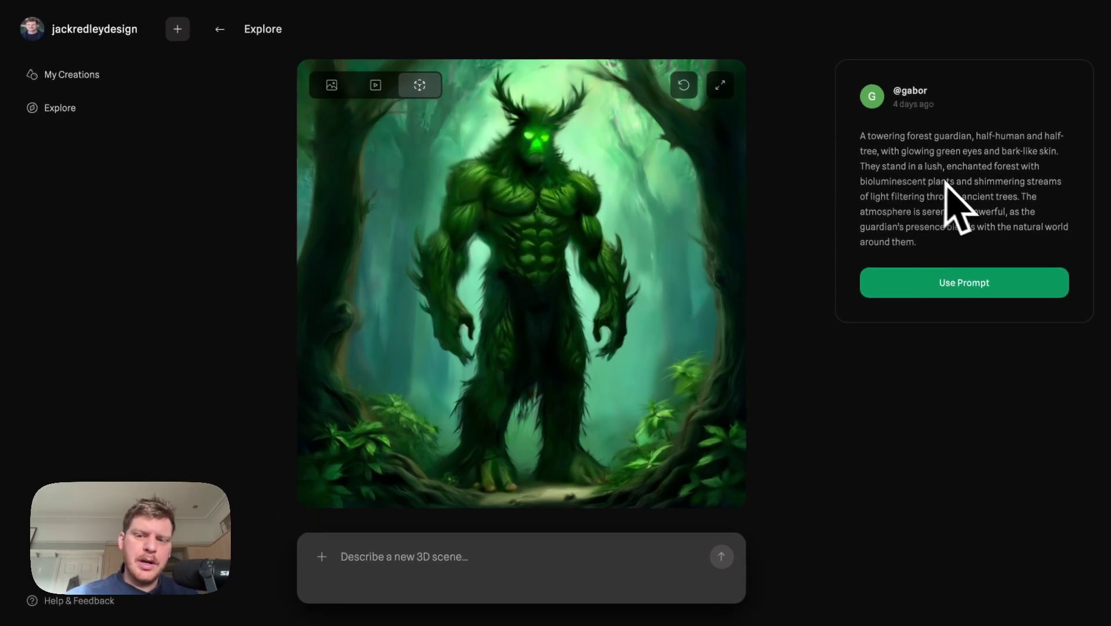
Step: View the forest guardian's 3D scene full screen, and return to the Explore gallery
{"action": "left_click", "coordinate": [723, 87]}
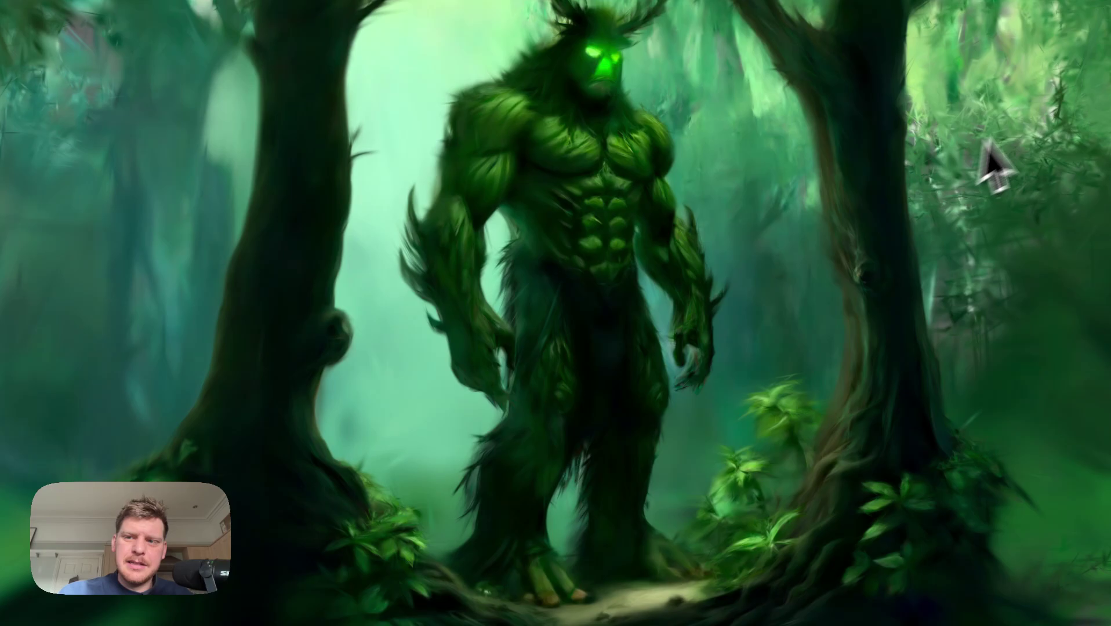
{"action": "left_click", "coordinate": [1088, 5]}
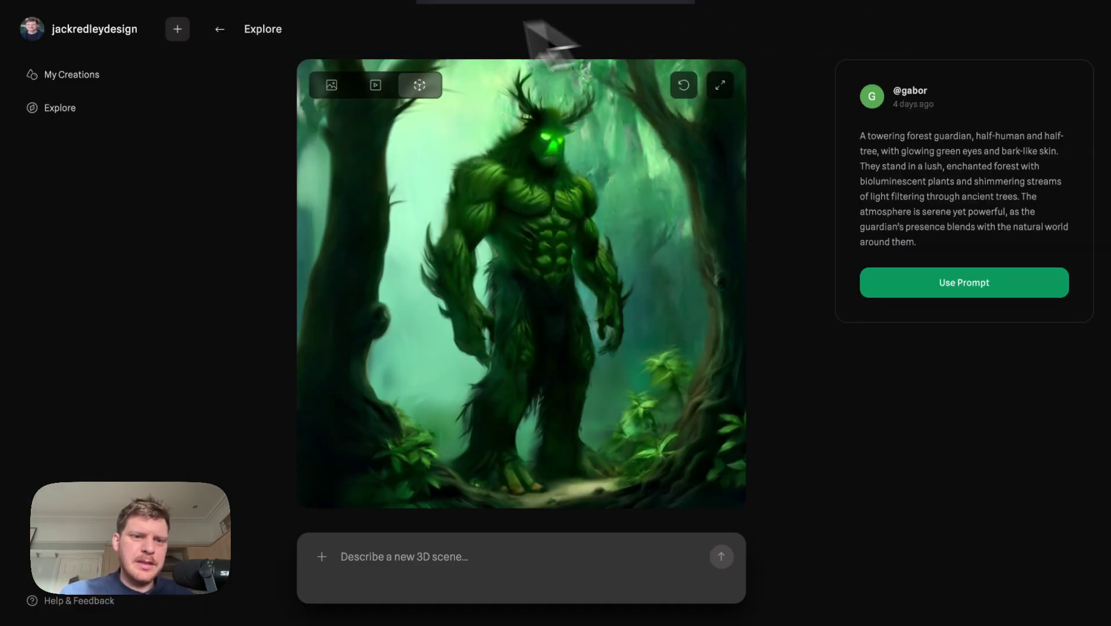
{"action": "left_click", "coordinate": [220, 29]}
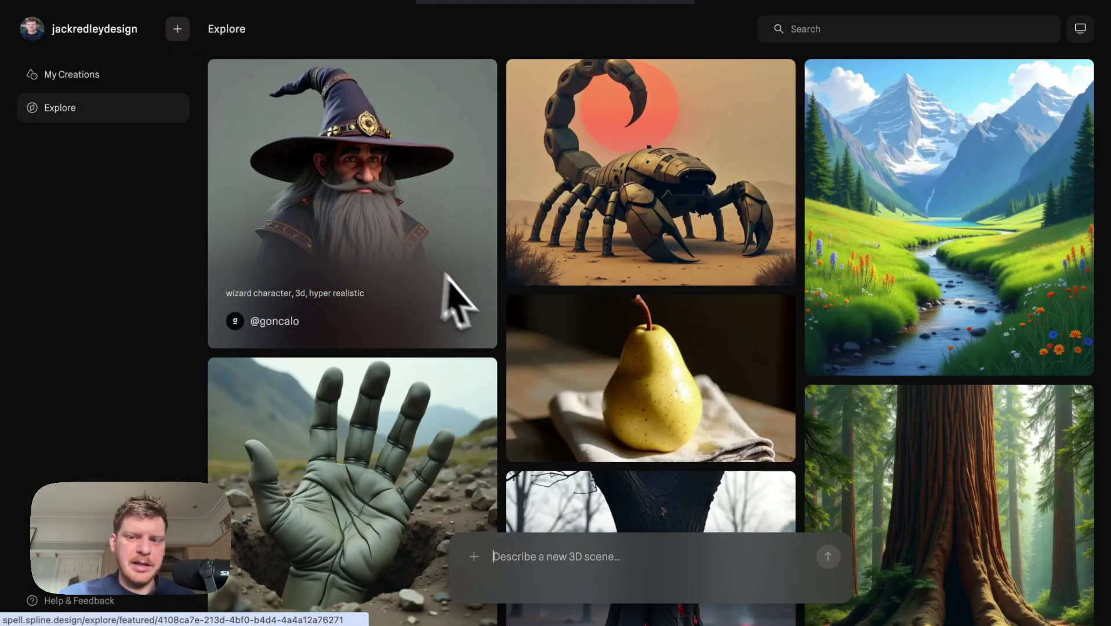
Step: Browse further down the Explore gallery and open the example of the peacock-like humanoid bird
{"action": "scroll", "coordinate": [498, 336], "scroll_direction": "down", "scroll_amount": 10}
{"action": "scroll", "coordinate": [537, 348], "scroll_direction": "down", "scroll_amount": 12}
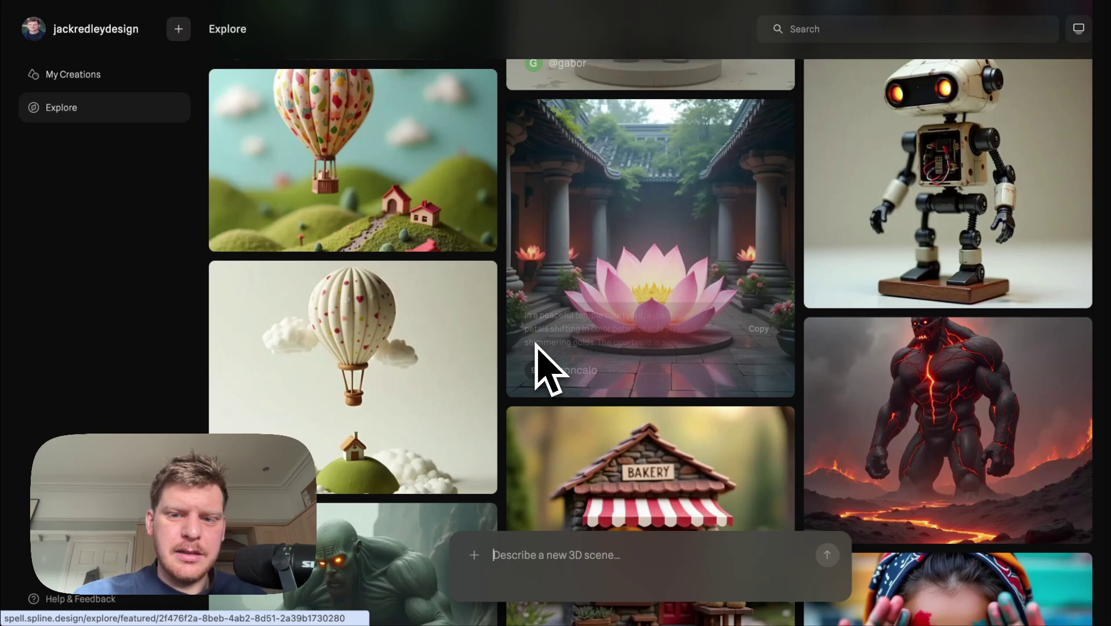
{"action": "scroll", "coordinate": [742, 400], "scroll_direction": "down", "scroll_amount": 4}
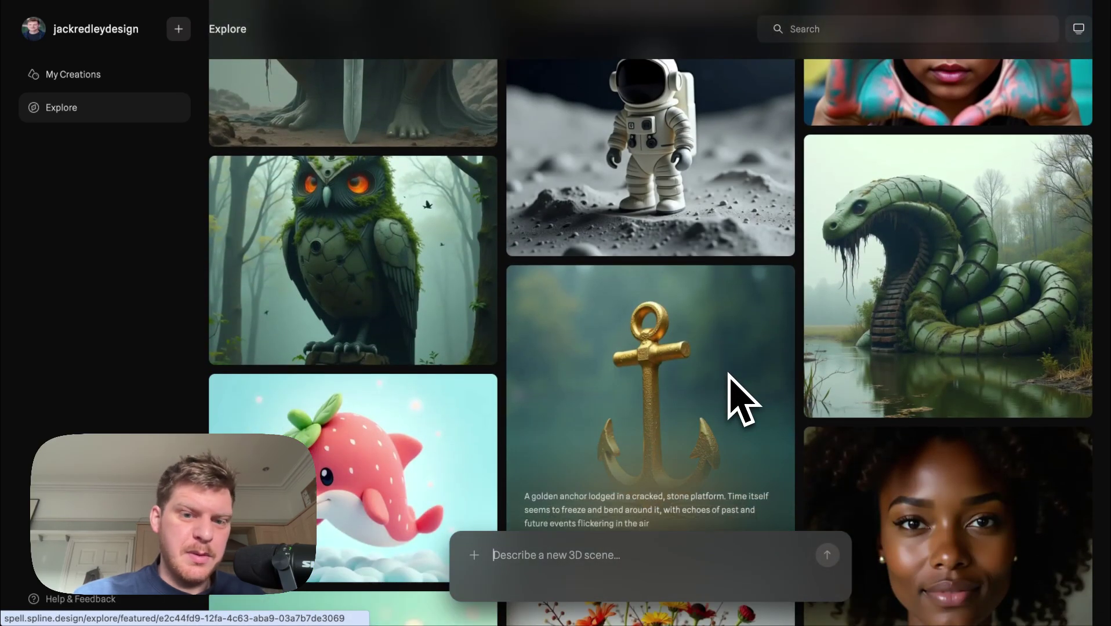
{"action": "scroll", "coordinate": [911, 342], "scroll_direction": "down", "scroll_amount": 7}
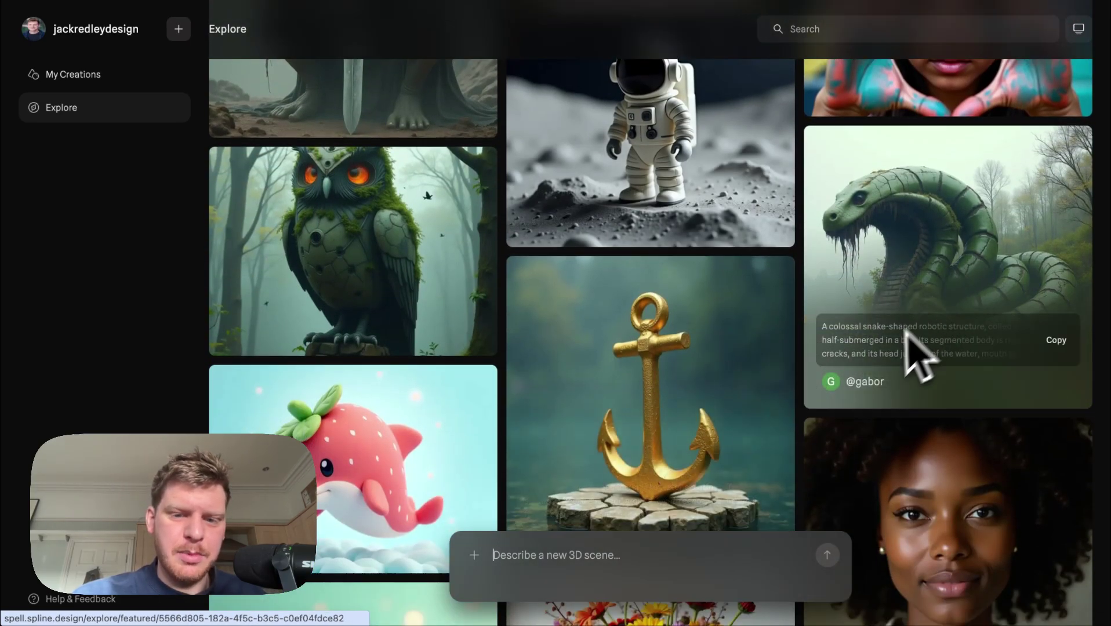
{"action": "scroll", "coordinate": [818, 339], "scroll_direction": "down", "scroll_amount": 7}
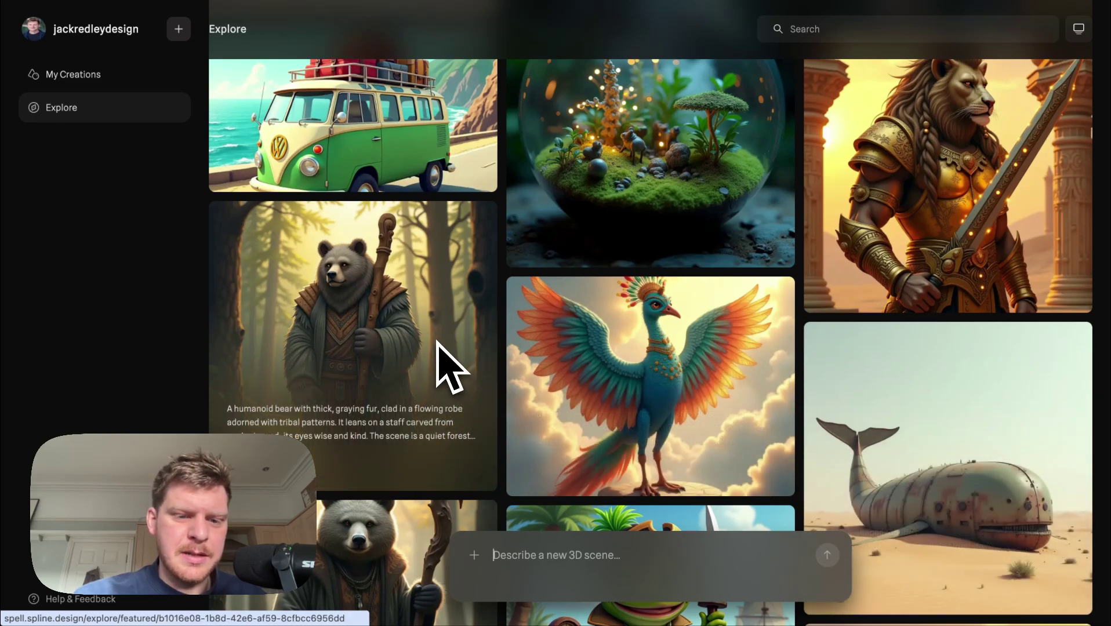
{"action": "left_click", "coordinate": [650, 377]}
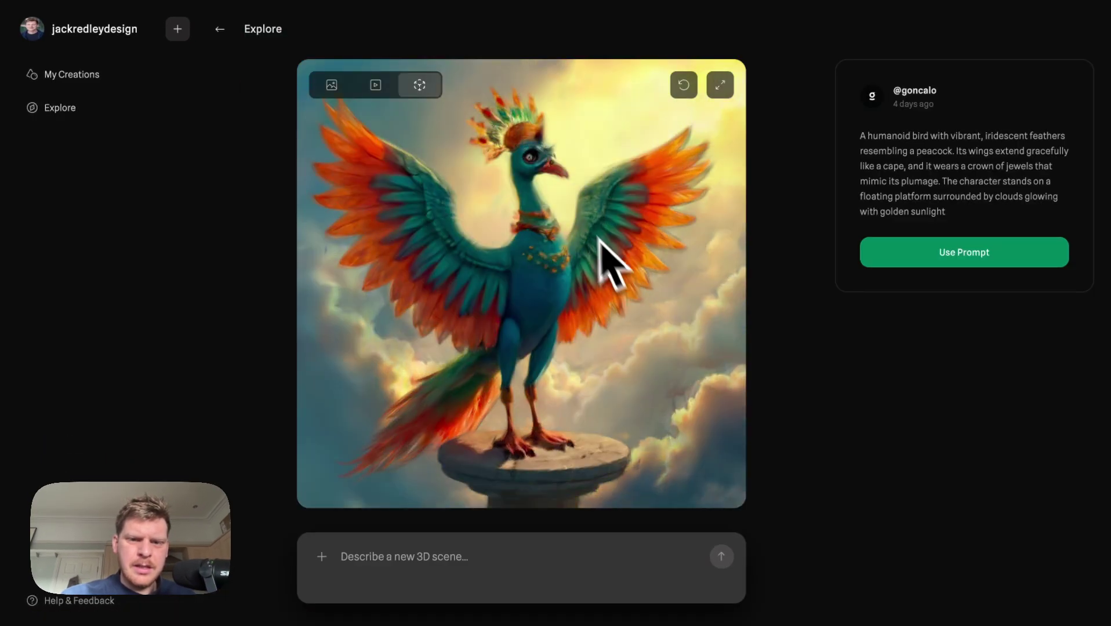
Step: View the bird's 3D scene full screen from another angle, and leave the full-screen view
{"action": "left_click", "coordinate": [719, 85]}
{"action": "left_click_drag", "start_coordinate": [657, 186], "coordinate": [583, 187]}
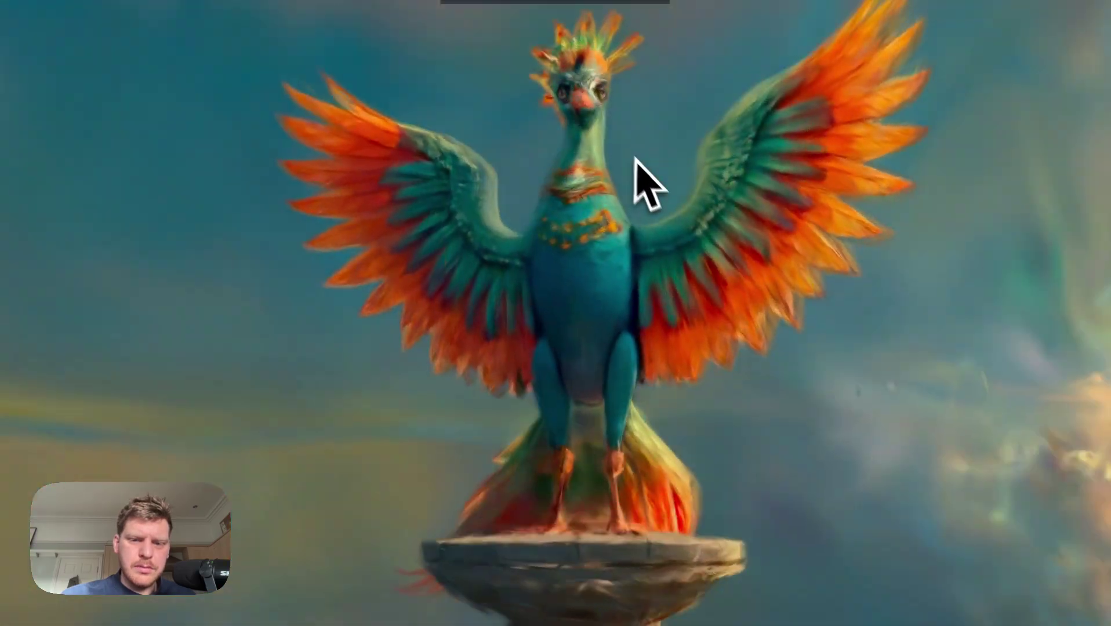
{"action": "key", "text": "Escape"}
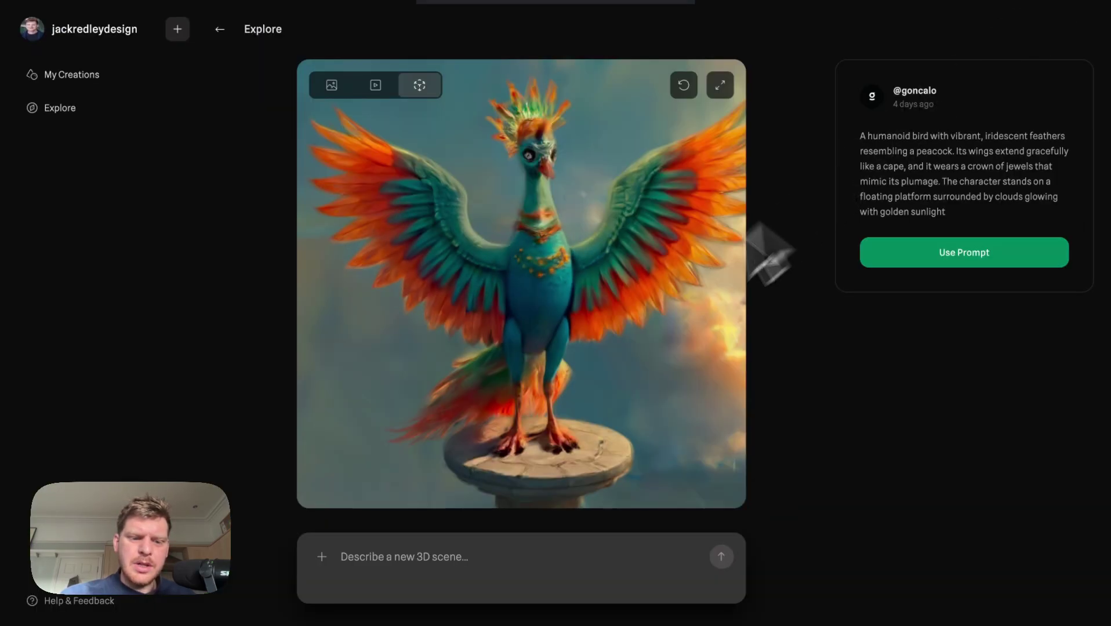
Step: Check the image upload option of the new-scene prompt without choosing a file, and return to the Explore gallery
{"action": "left_click", "coordinate": [389, 557]}
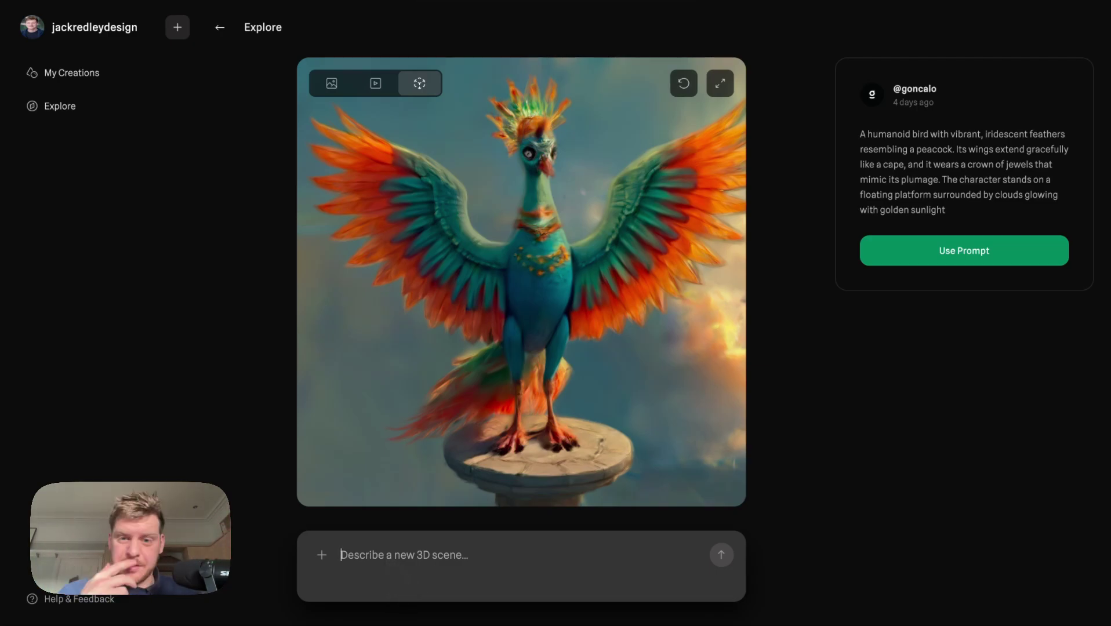
{"action": "left_click", "coordinate": [322, 556]}
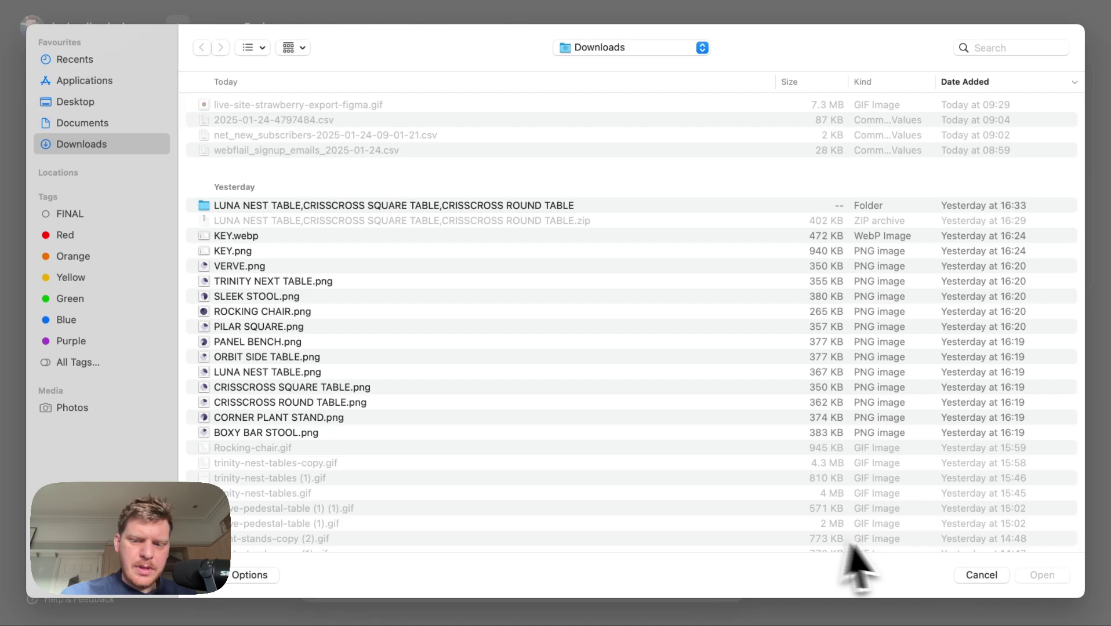
{"action": "left_click", "coordinate": [968, 575]}
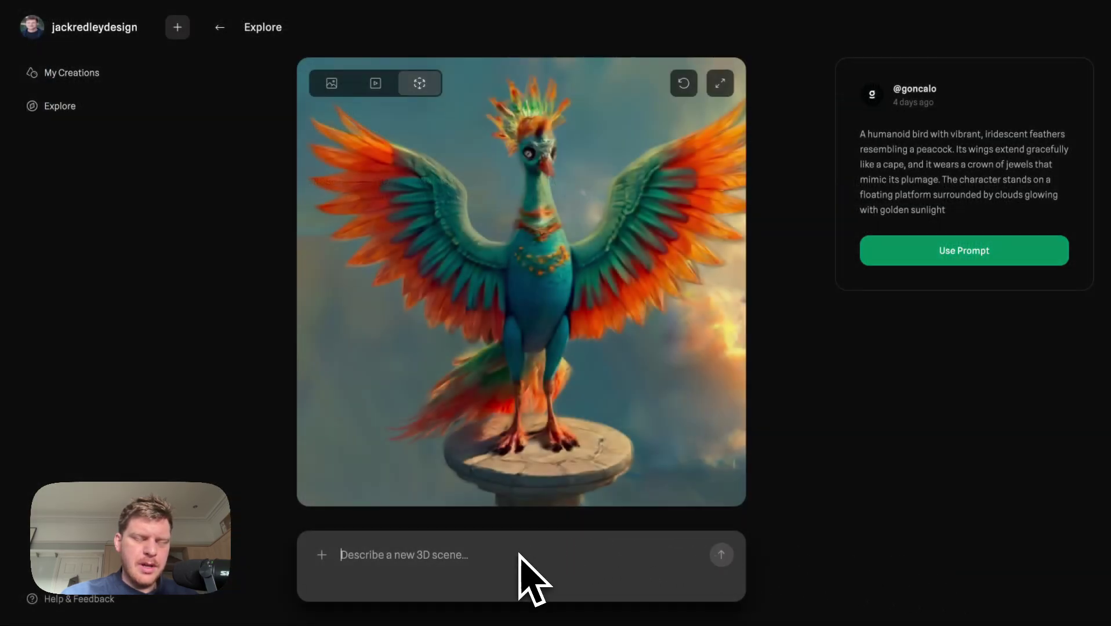
{"action": "left_click", "coordinate": [509, 559]}
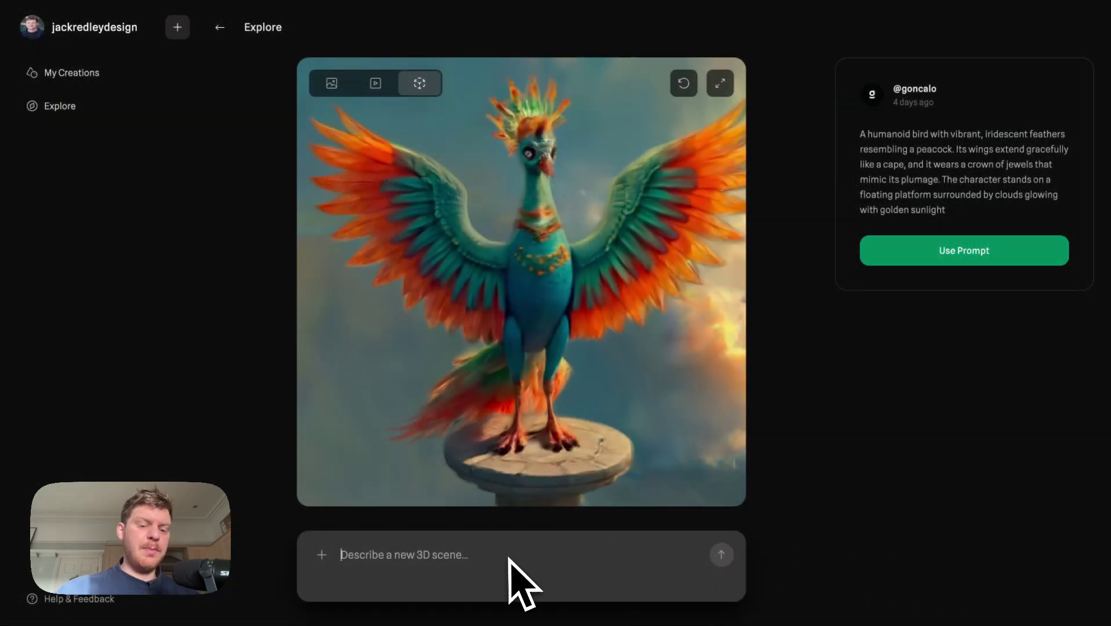
{"action": "left_click", "coordinate": [220, 27]}
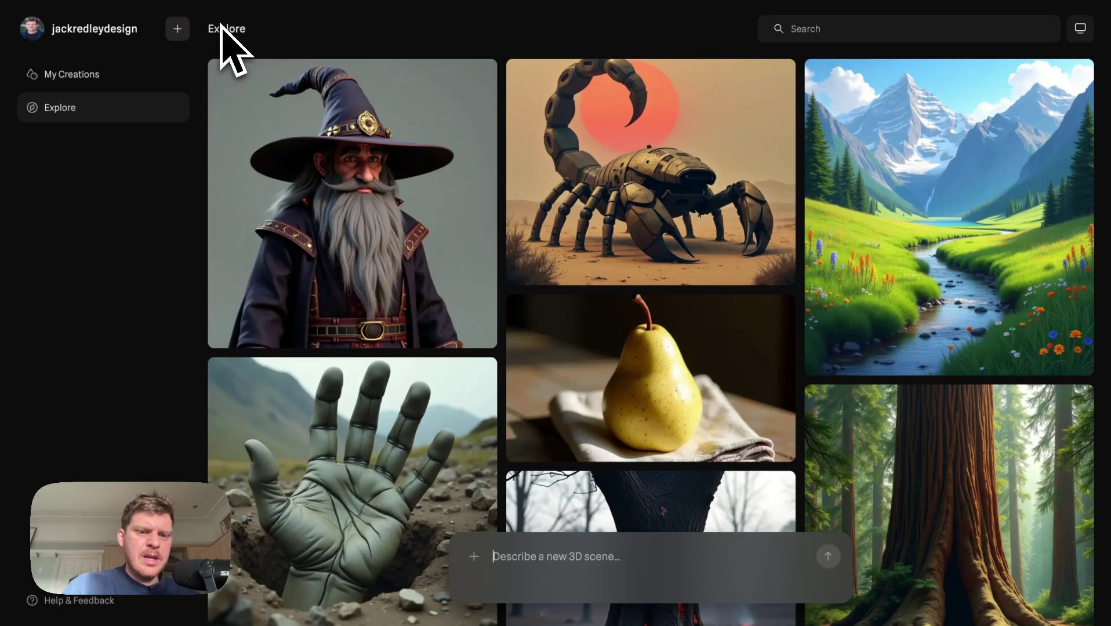
Step: Generate images from the prompt "A roaring bear celebrating catching a salmon in alaska", and create a 3D scene from the second image
{"action": "left_click", "coordinate": [536, 554]}
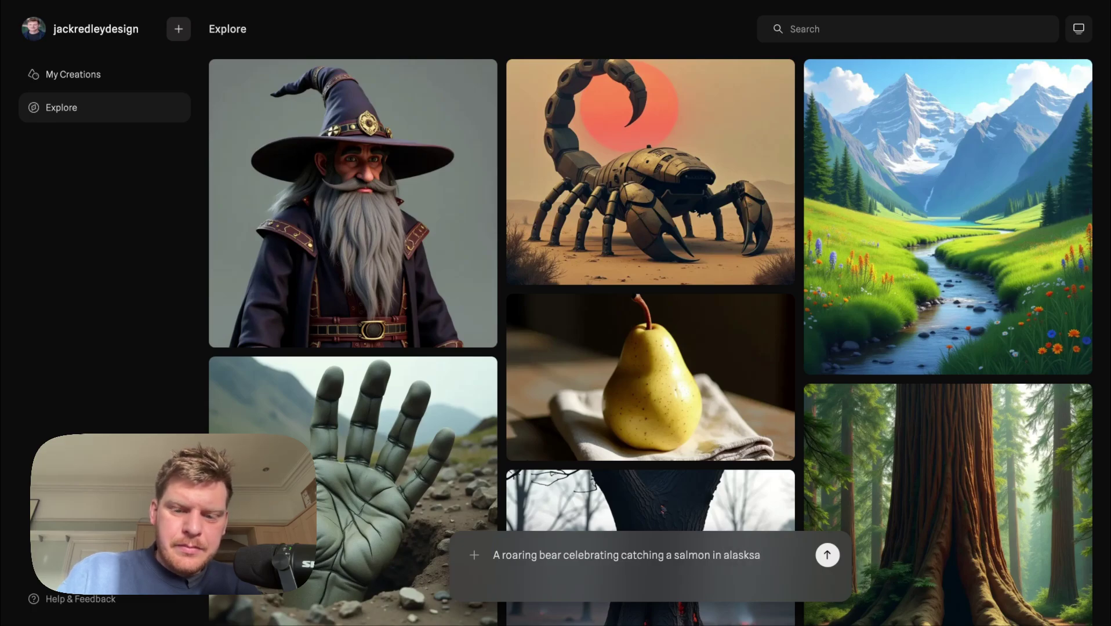
{"action": "key", "text": "BackSpace"}
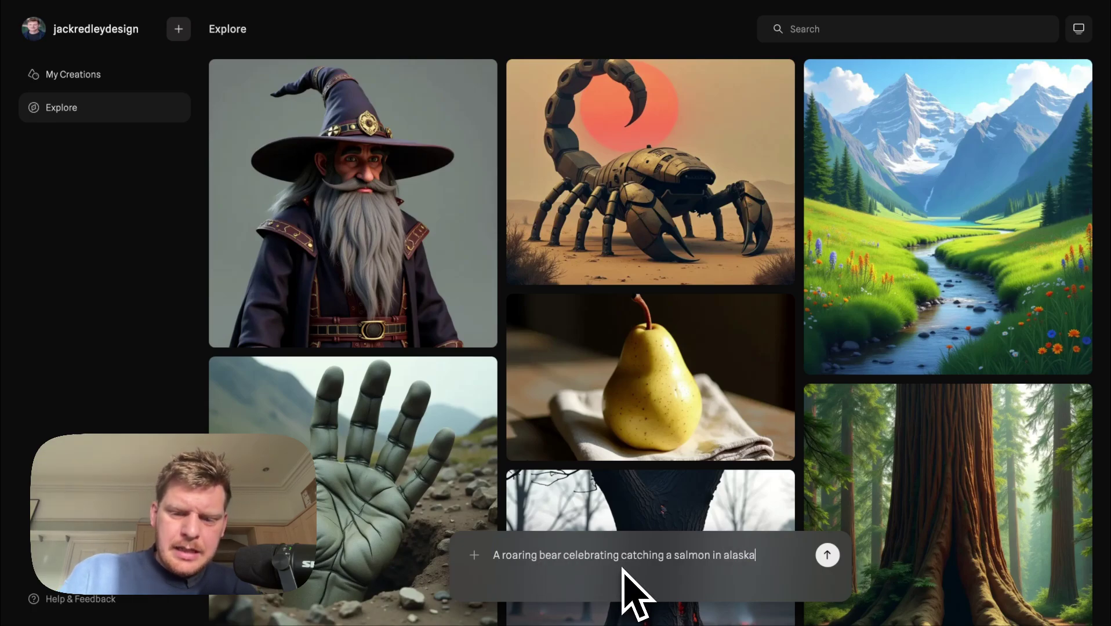
{"action": "left_click", "coordinate": [827, 555]}
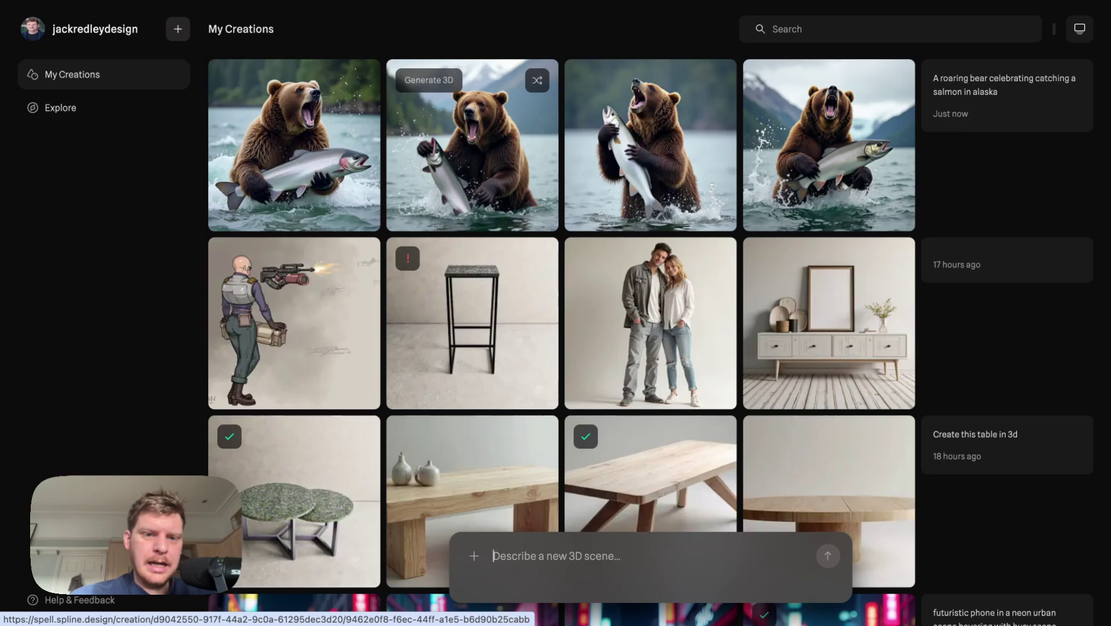
{"action": "left_click", "coordinate": [482, 158]}
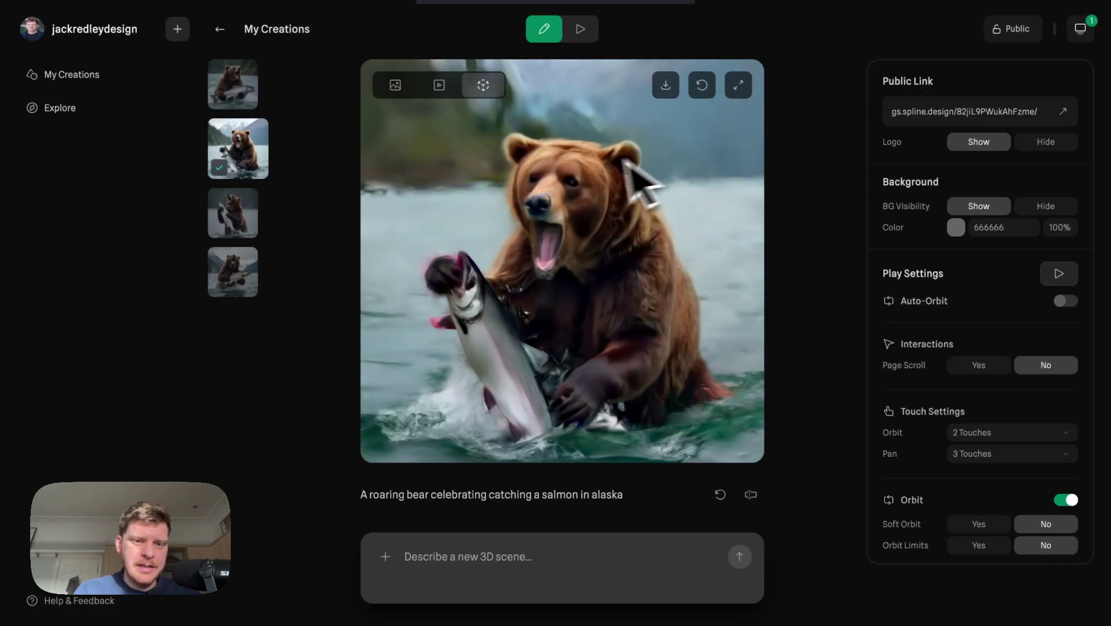
Step: Compare the bear creation's source image, generated video and 3D scene, and orbit the bear to see it from the side
{"action": "left_click", "coordinate": [409, 86]}
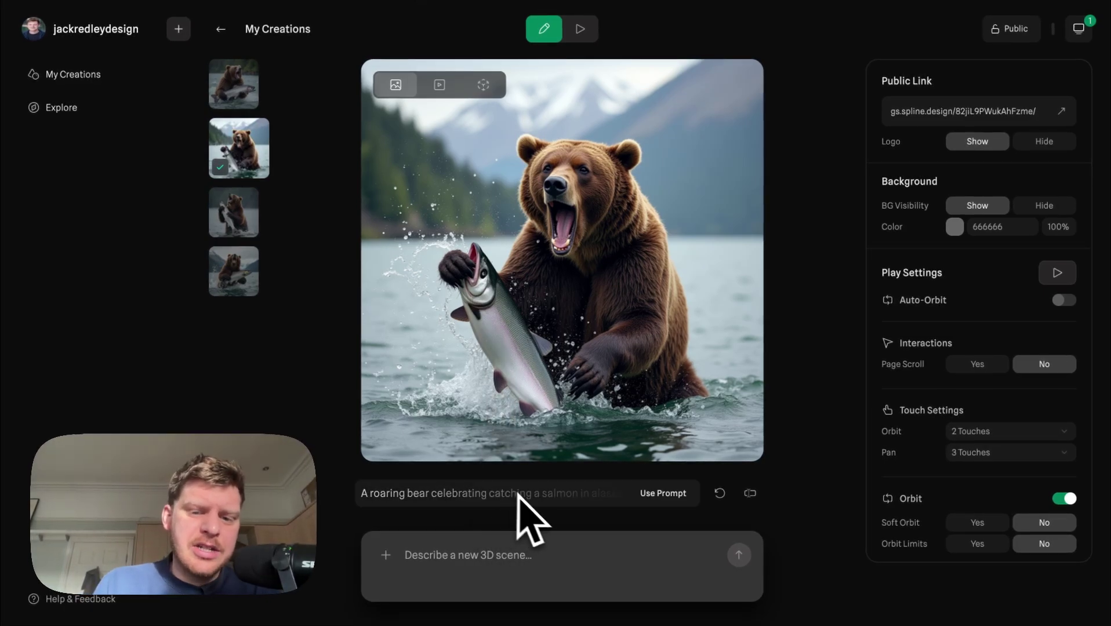
{"action": "left_click", "coordinate": [439, 85]}
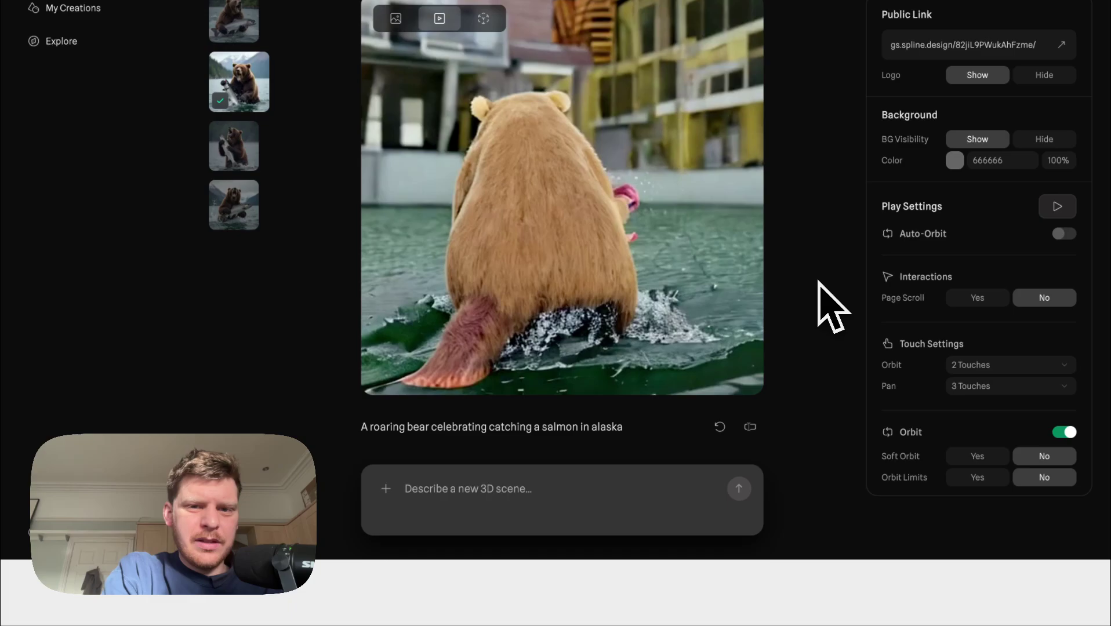
{"action": "left_click", "coordinate": [483, 18]}
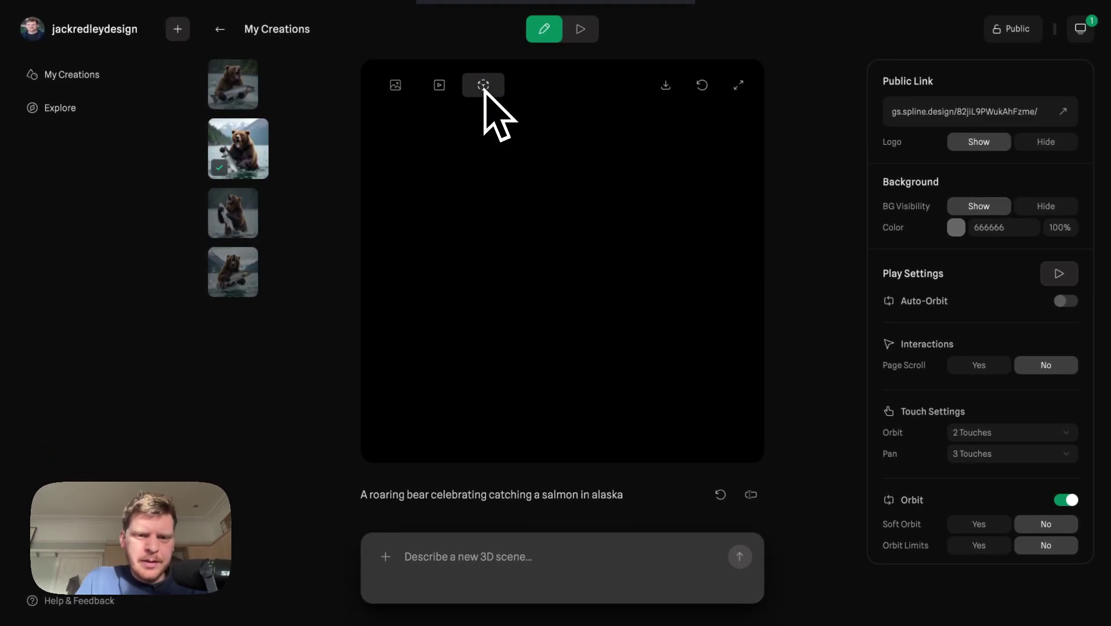
{"action": "left_click_drag", "start_coordinate": [605, 268], "coordinate": [560, 268]}
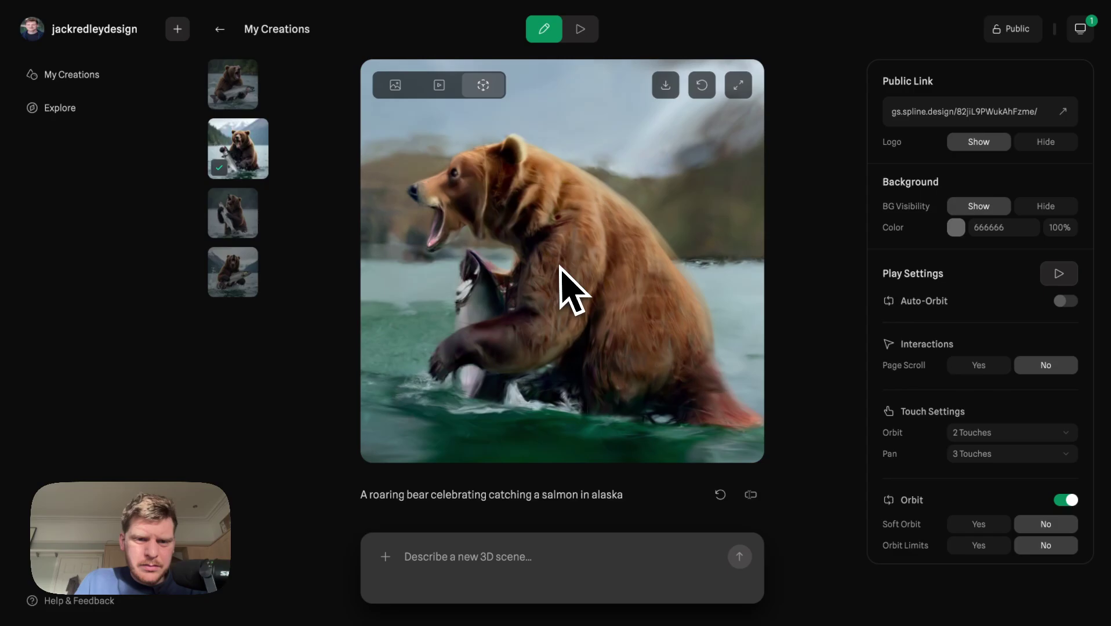
Step: Start generating a 3D scene from the third bear image, and return to My Creations
{"action": "left_click", "coordinate": [239, 229]}
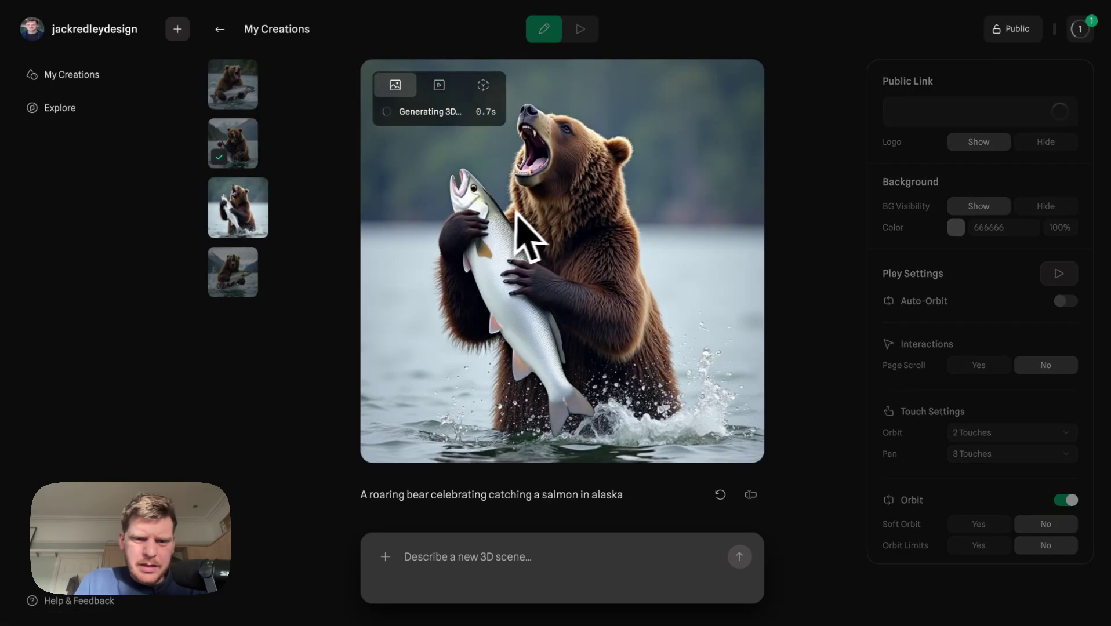
{"action": "left_click", "coordinate": [221, 31]}
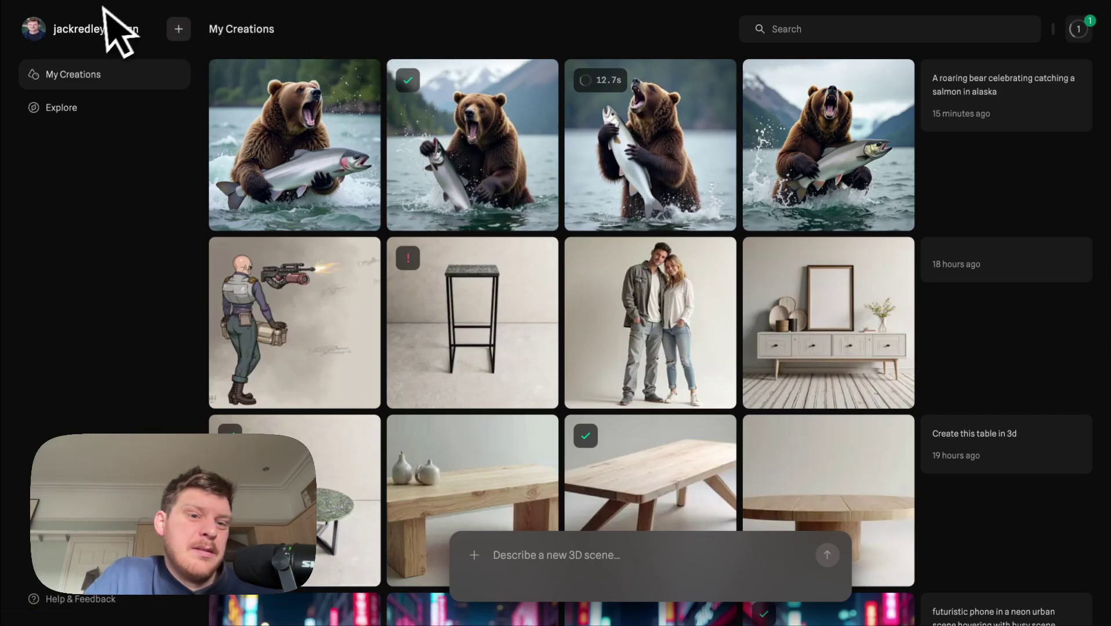
{"action": "left_click", "coordinate": [82, 30]}
{"action": "left_click", "coordinate": [58, 32]}
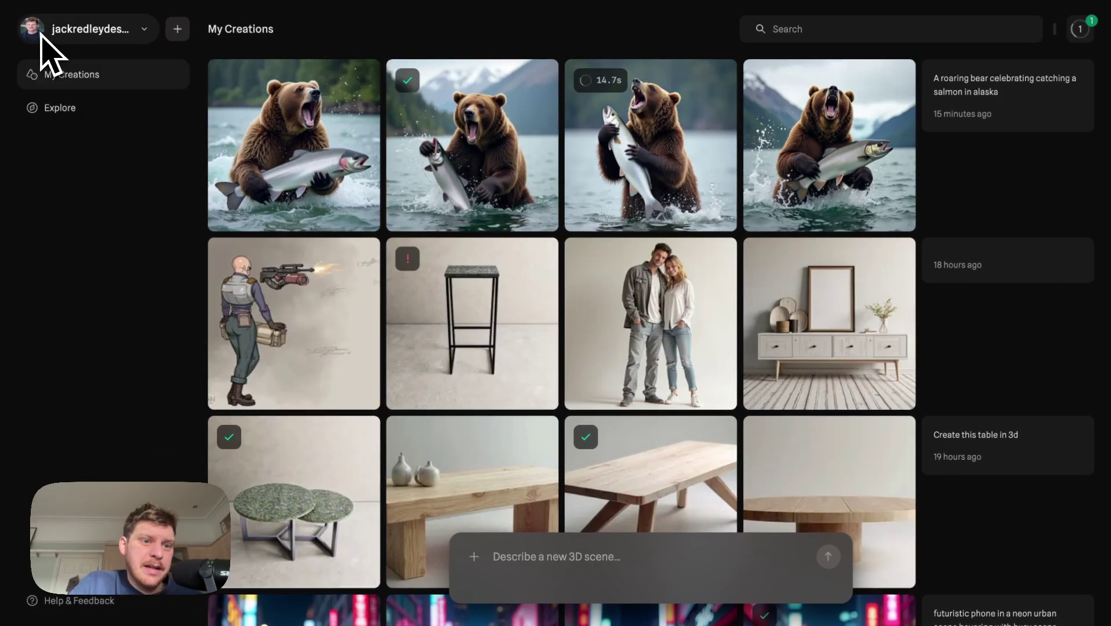
Step: Browse the featured examples in the Explore gallery, and return to its beginning
{"action": "left_click", "coordinate": [72, 109]}
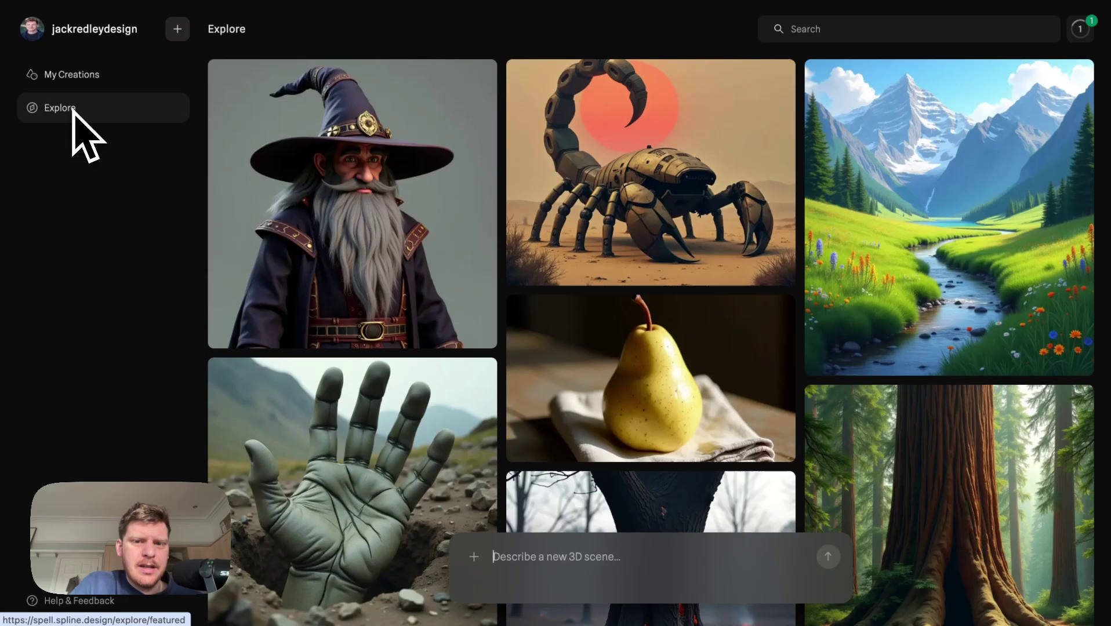
{"action": "mouse_move", "coordinate": [280, 149]}
{"action": "scroll", "coordinate": [397, 317], "scroll_direction": "down", "scroll_amount": 15}
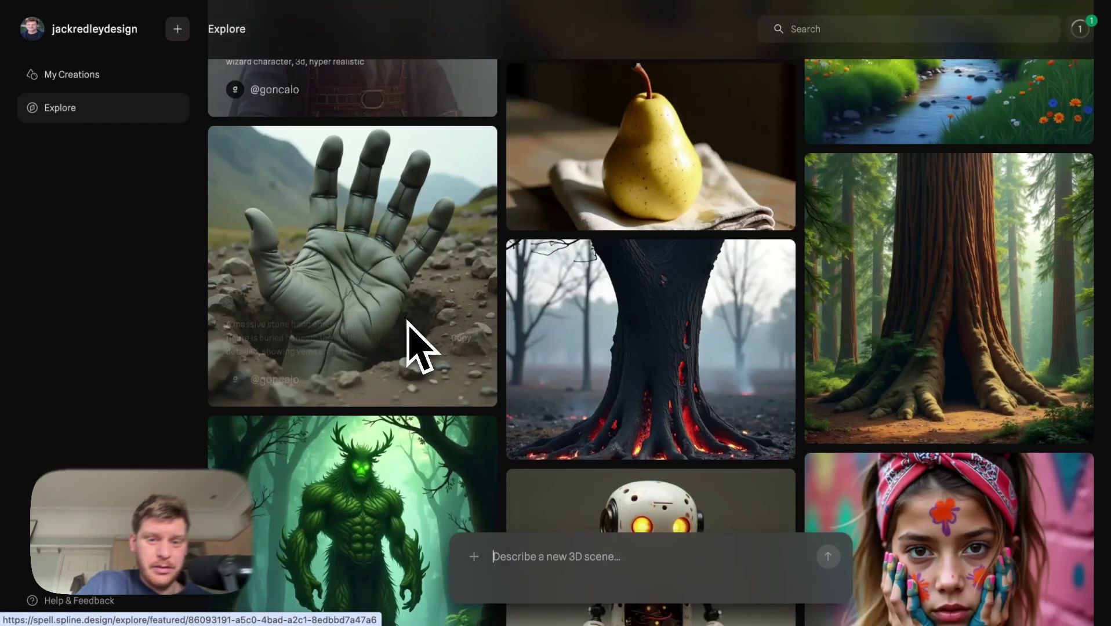
{"action": "scroll", "coordinate": [408, 325], "scroll_direction": "up", "scroll_amount": 15}
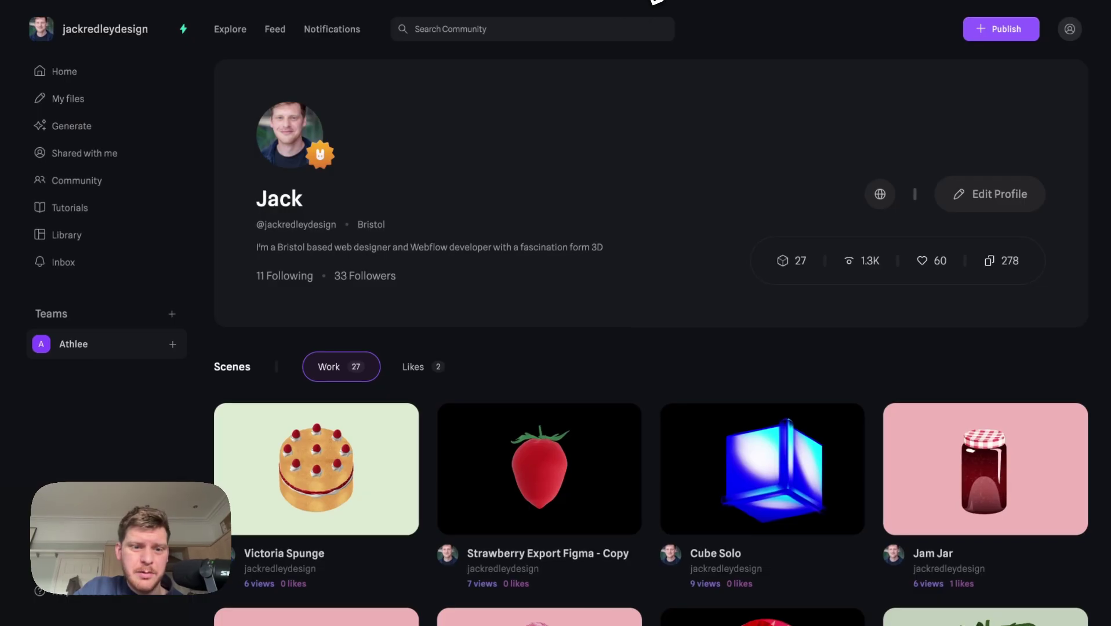
Step: View the home dashboard of the main Spline app, and switch back to Spell's Explore gallery
{"action": "left_click", "coordinate": [55, 72]}
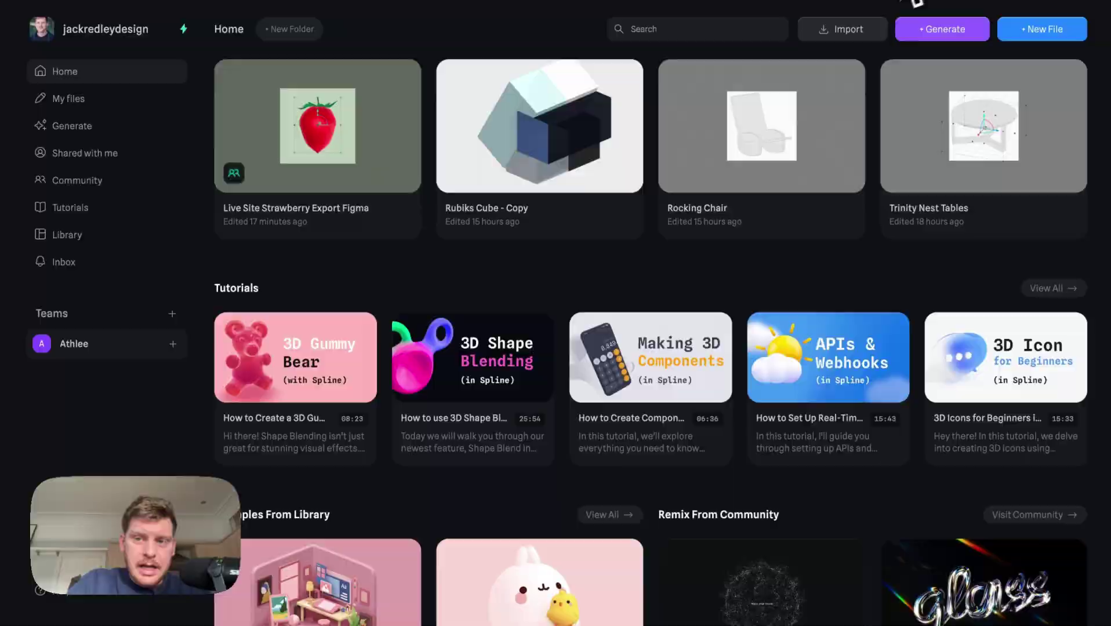
{"action": "left_click", "coordinate": [742, 1]}
{"action": "mouse_move", "coordinate": [625, 87]}
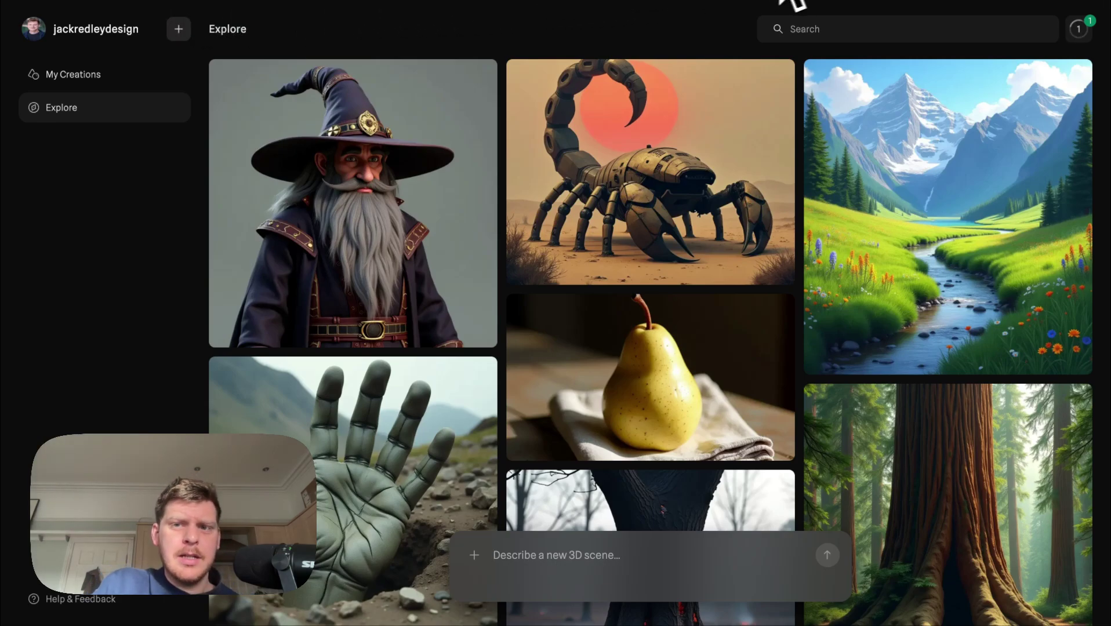
Step: Check the Generation Queue and the bear images in My Creations, and look at the account options
{"action": "left_click", "coordinate": [1080, 29]}
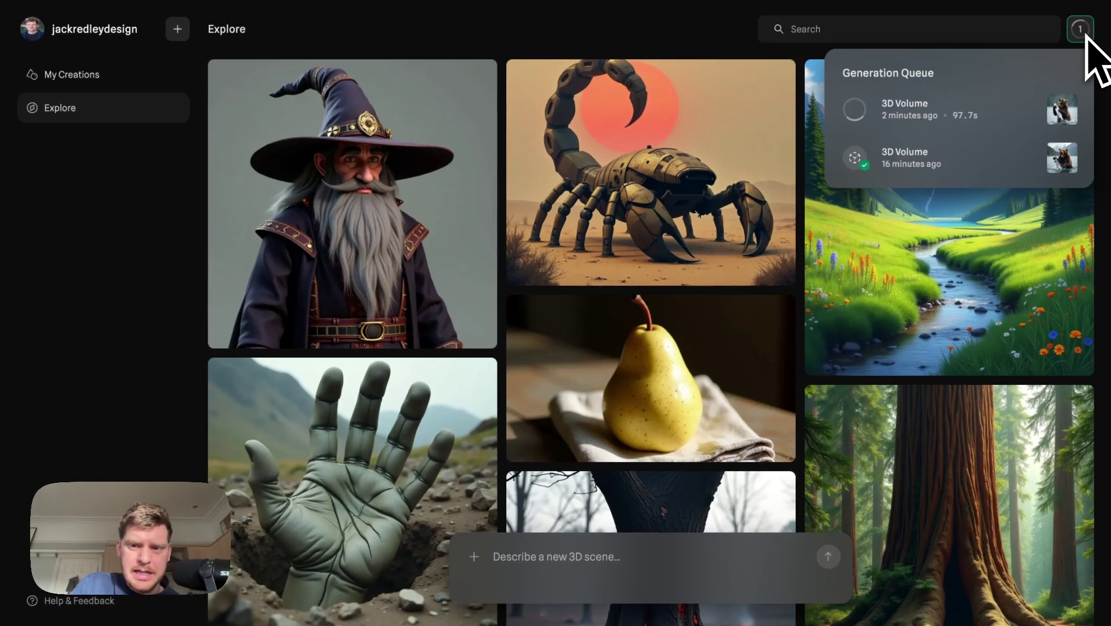
{"action": "left_click", "coordinate": [88, 75]}
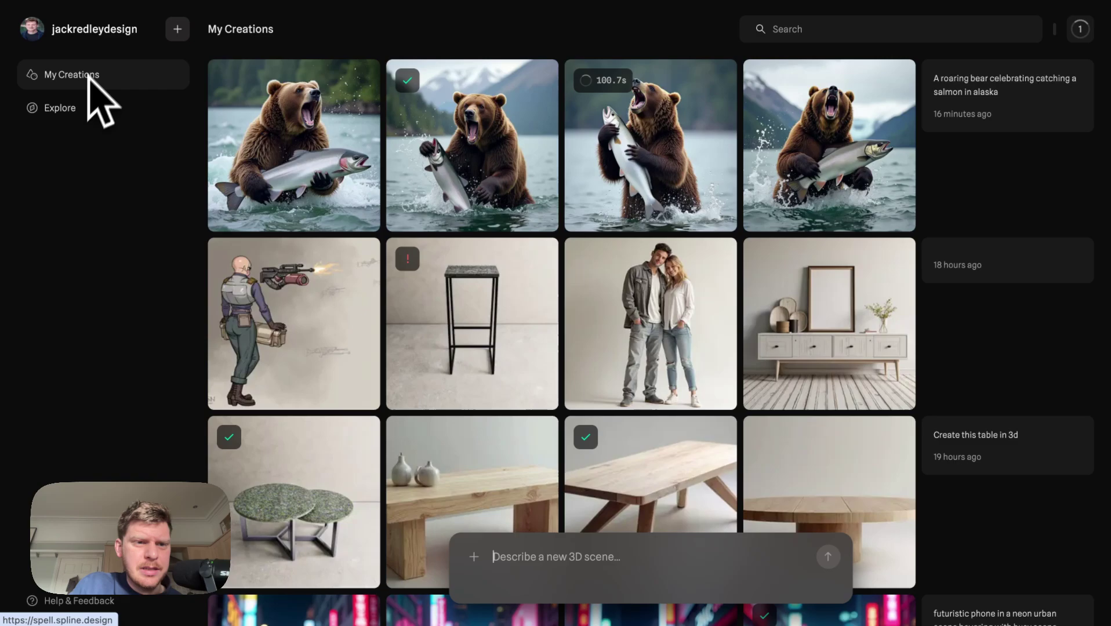
{"action": "left_click", "coordinate": [103, 27]}
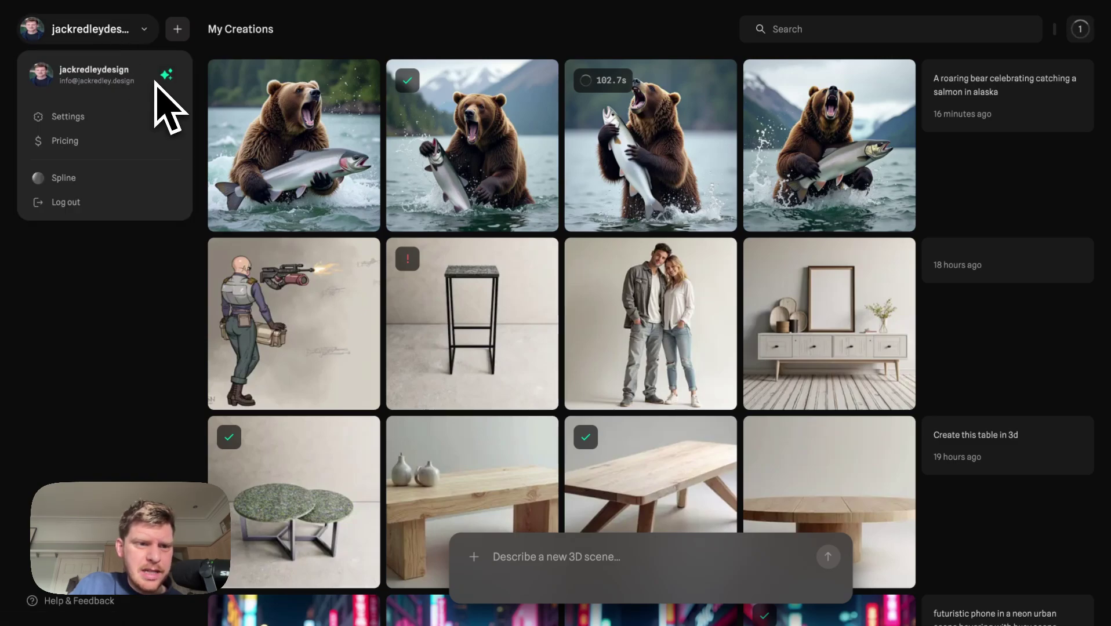
{"action": "key", "text": "Escape"}
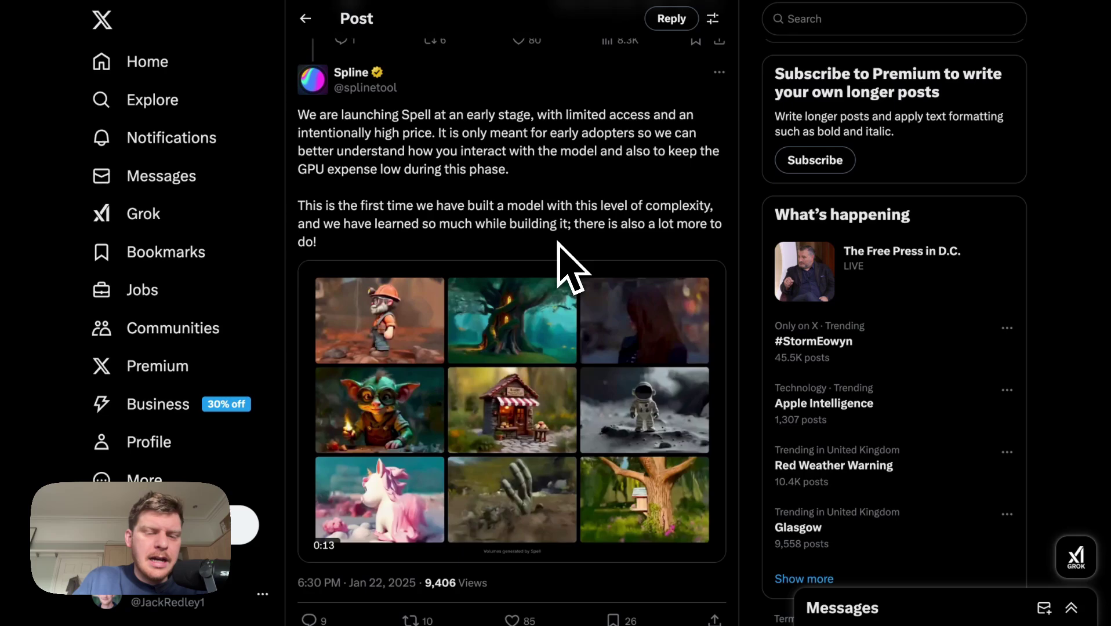
Step: Read Spline's post on X about Spell's early-stage launch, highlighting the passage on limited access and high price
{"action": "scroll", "coordinate": [515, 243], "scroll_direction": "down", "scroll_amount": 1}
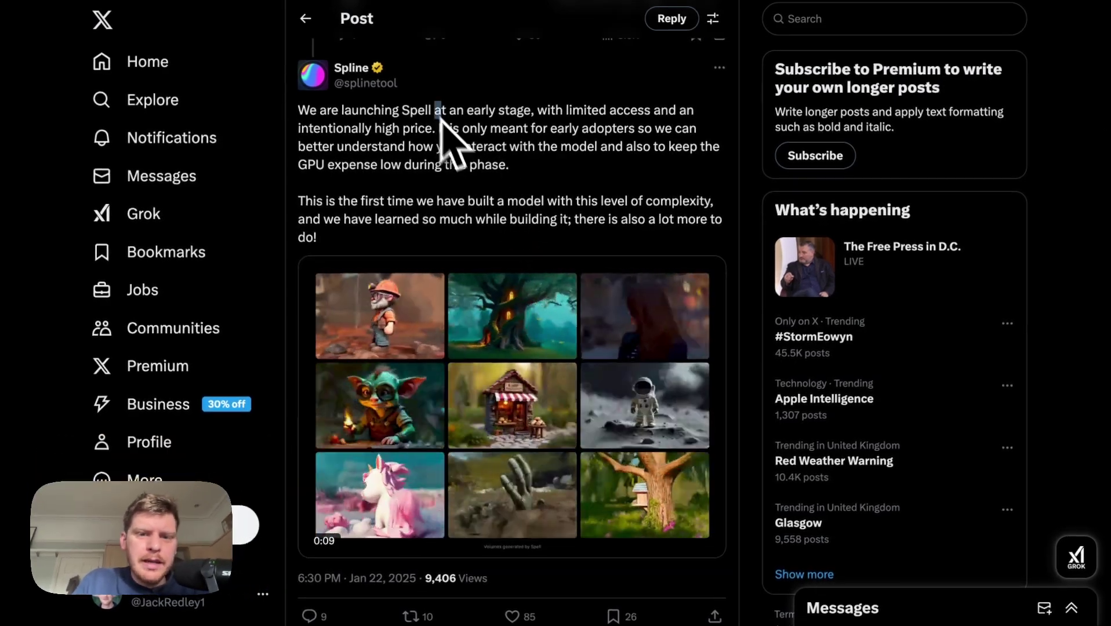
{"action": "left_click_drag", "start_coordinate": [435, 111], "coordinate": [449, 146]}
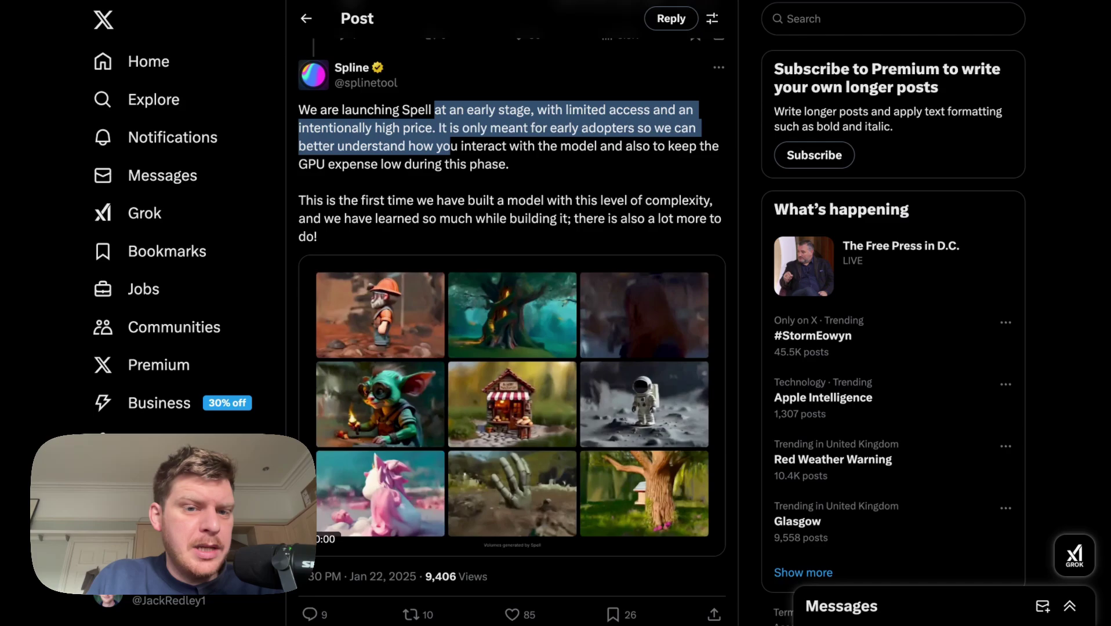
{"action": "scroll", "coordinate": [566, 226], "scroll_direction": "down", "scroll_amount": 15}
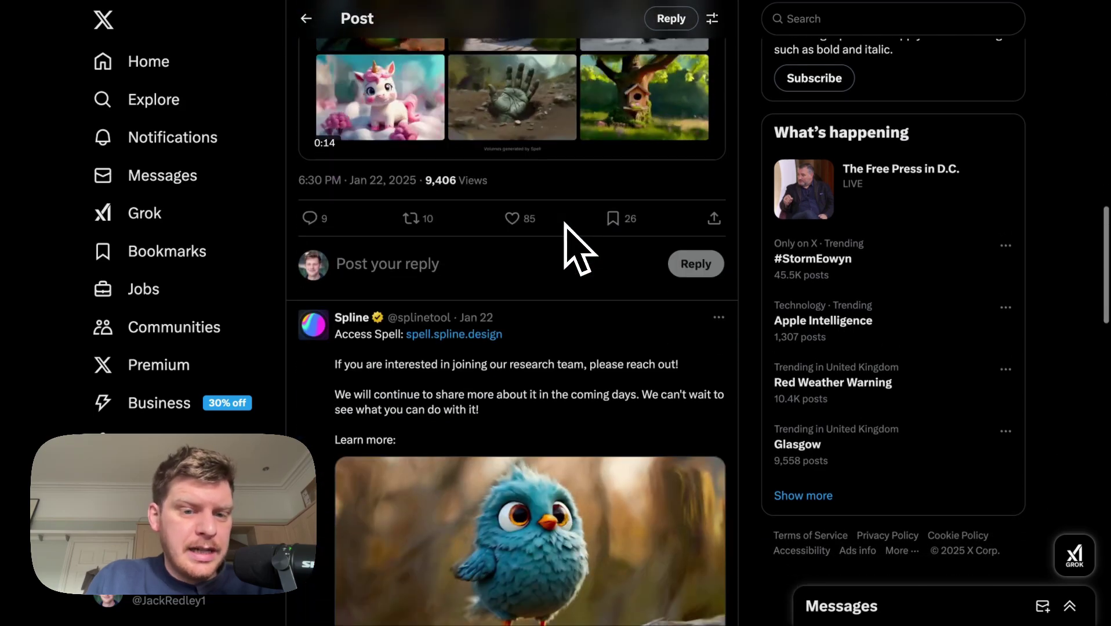
{"action": "scroll", "coordinate": [565, 225], "scroll_direction": "up", "scroll_amount": 8}
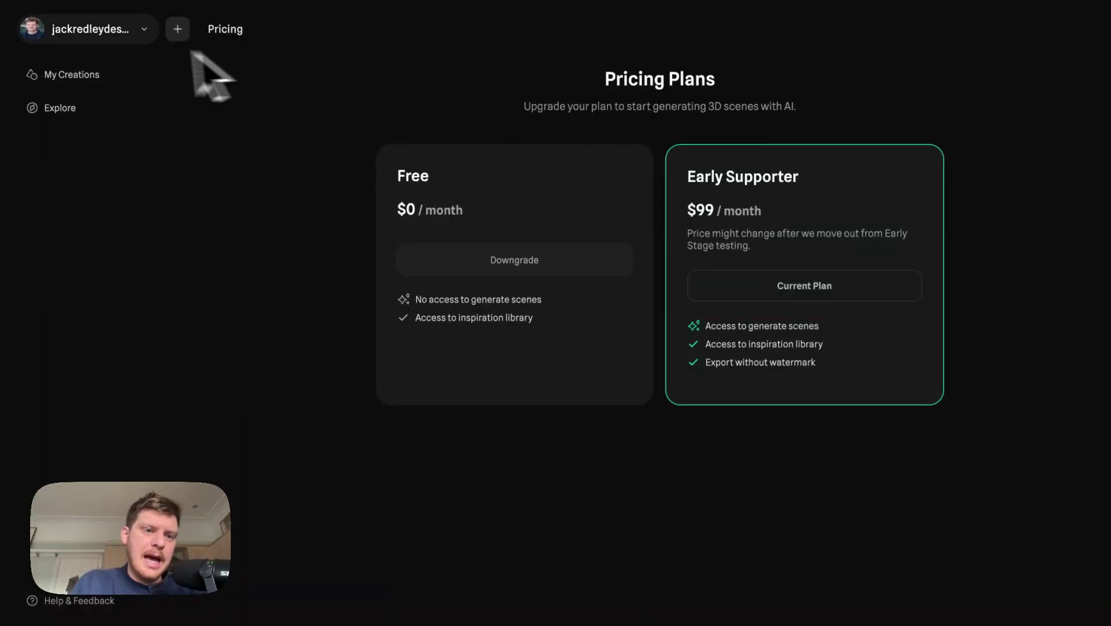
Step: Leave Spell's pricing plans page for the main Spline website
{"action": "left_click", "coordinate": [113, 36]}
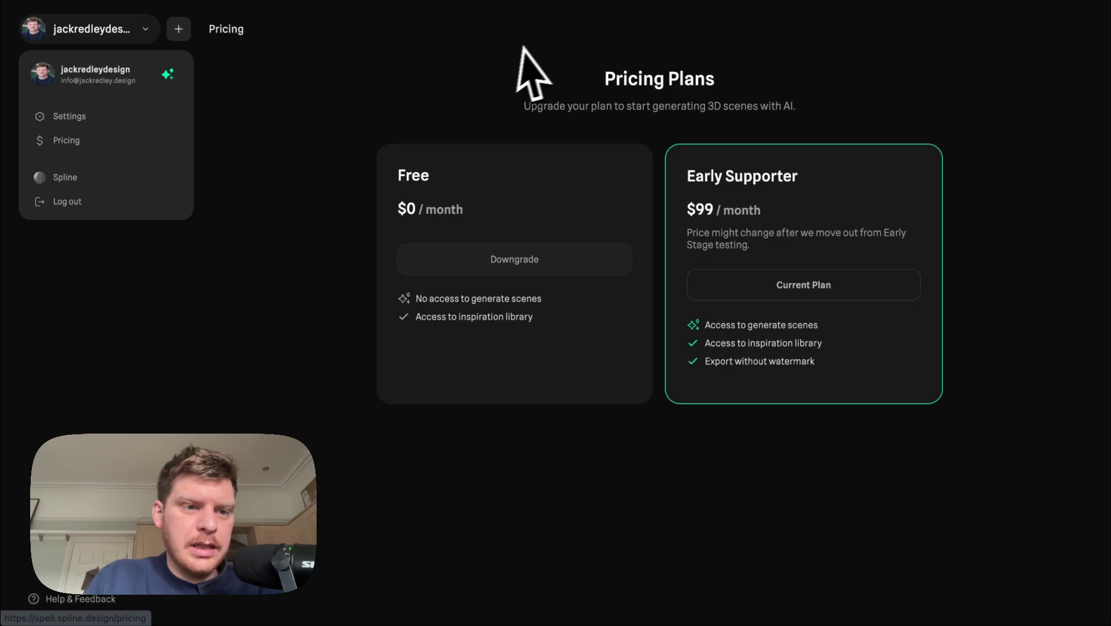
{"action": "left_click", "coordinate": [126, 179]}
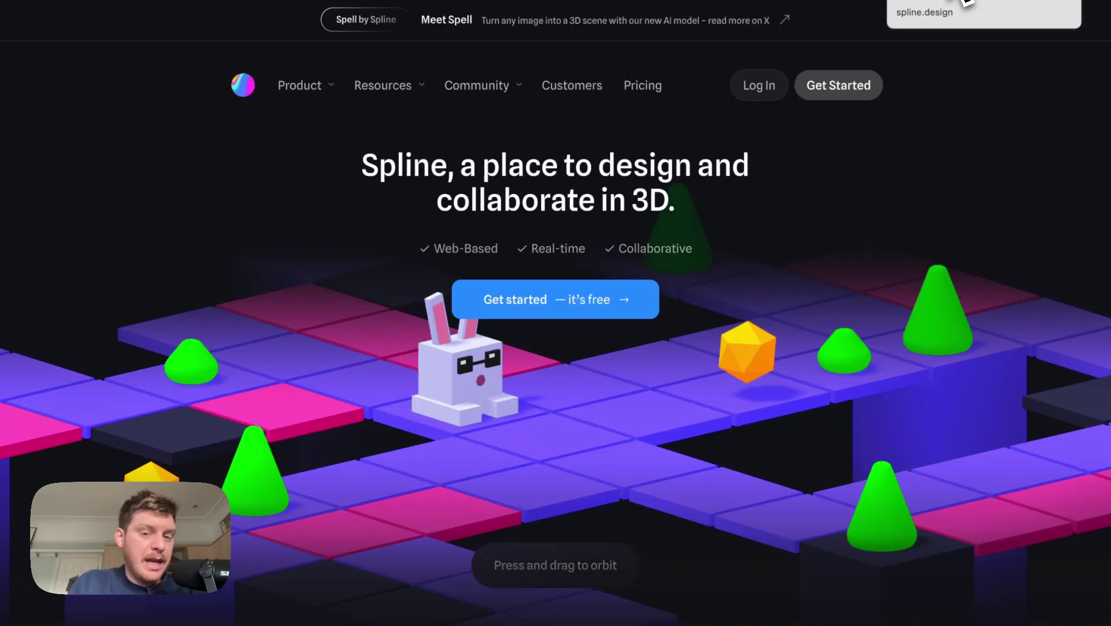